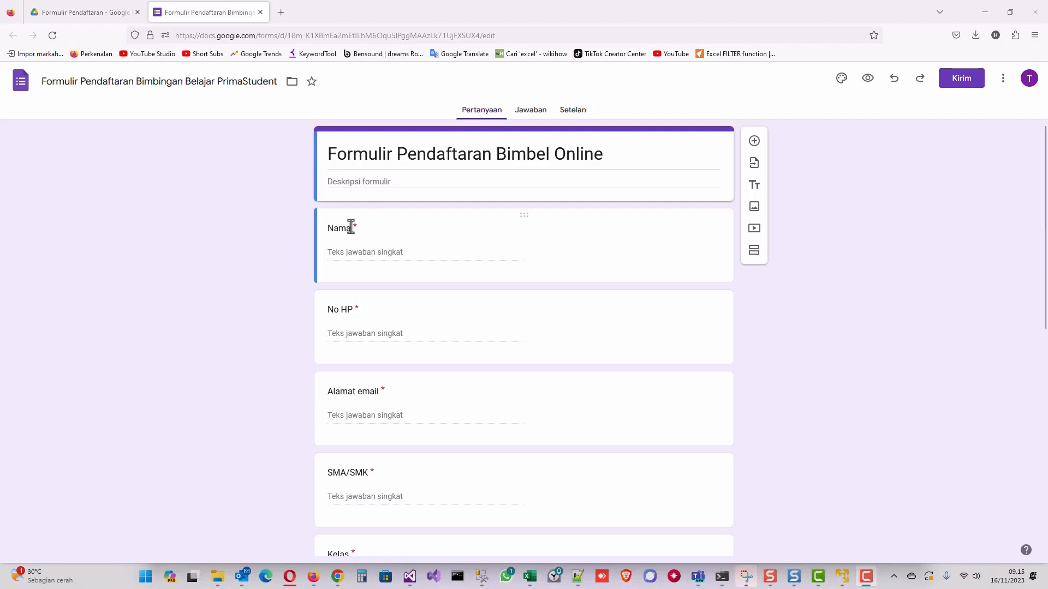
Review the existing registration form's questions, then close it to return to the Formulir Pendaftaran Drive folder.
scroll(355, 319, "down", 6)
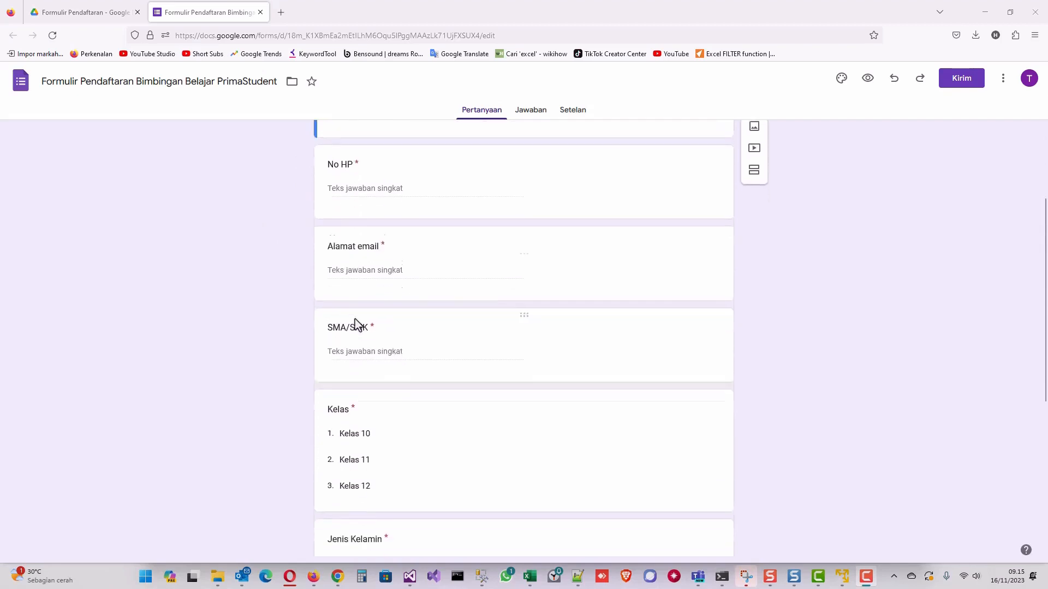
scroll(358, 325, "down", 2)
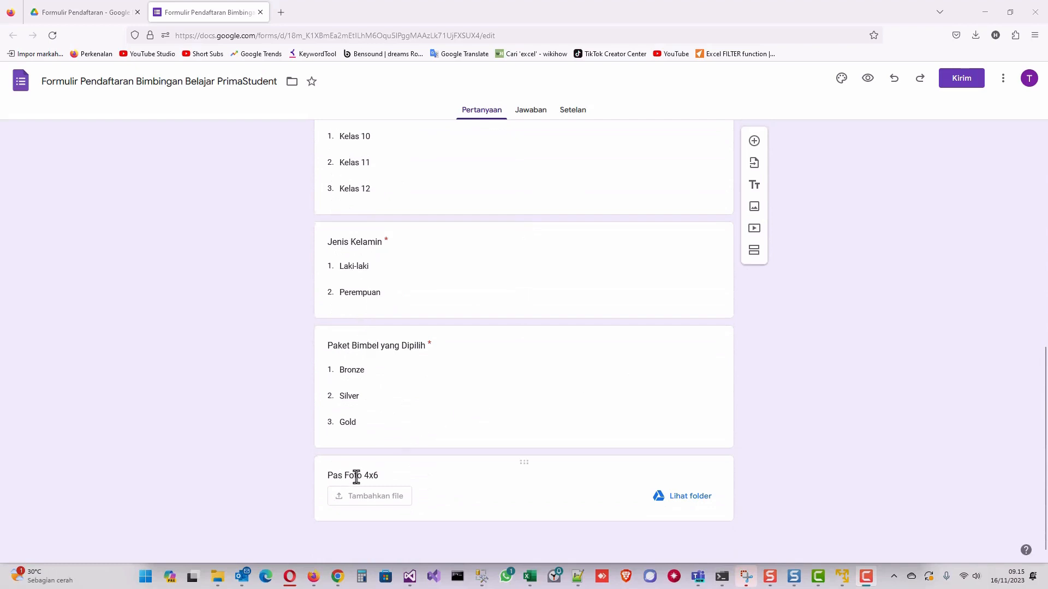
scroll(349, 231, "up", 8)
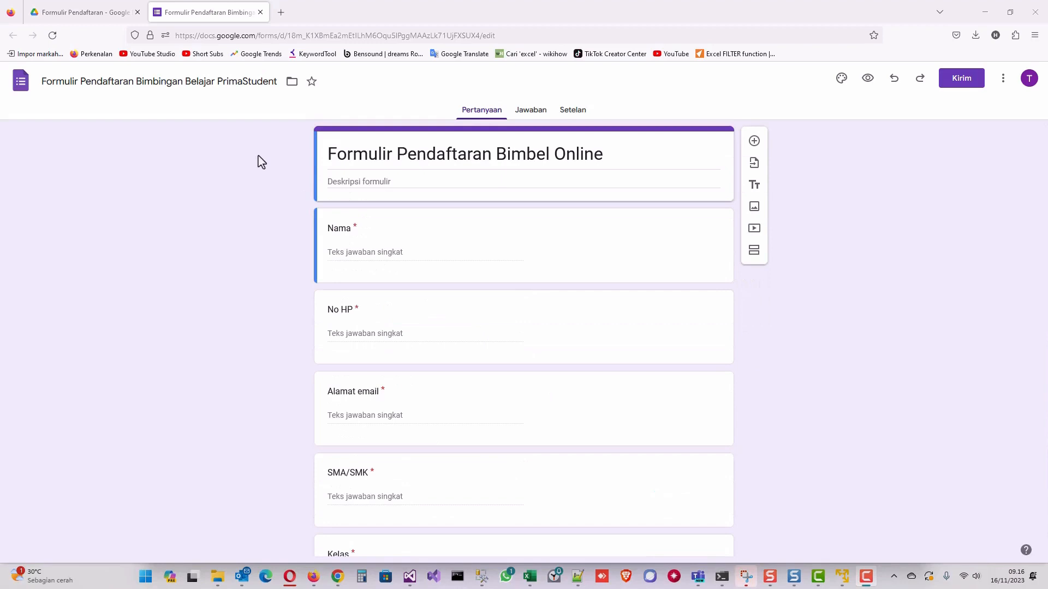
left_click(260, 12)
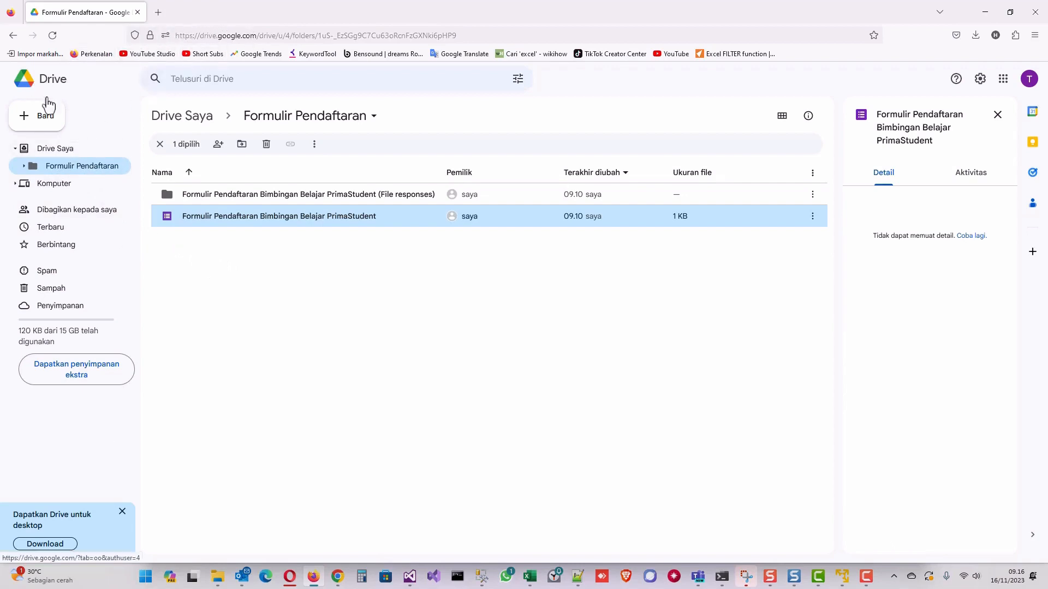
Move the Formulir Pendaftaran folder to the trash via its context menu (Pindahkan ke sampah).
left_click(61, 166)
right_click(60, 166)
left_click(138, 340)
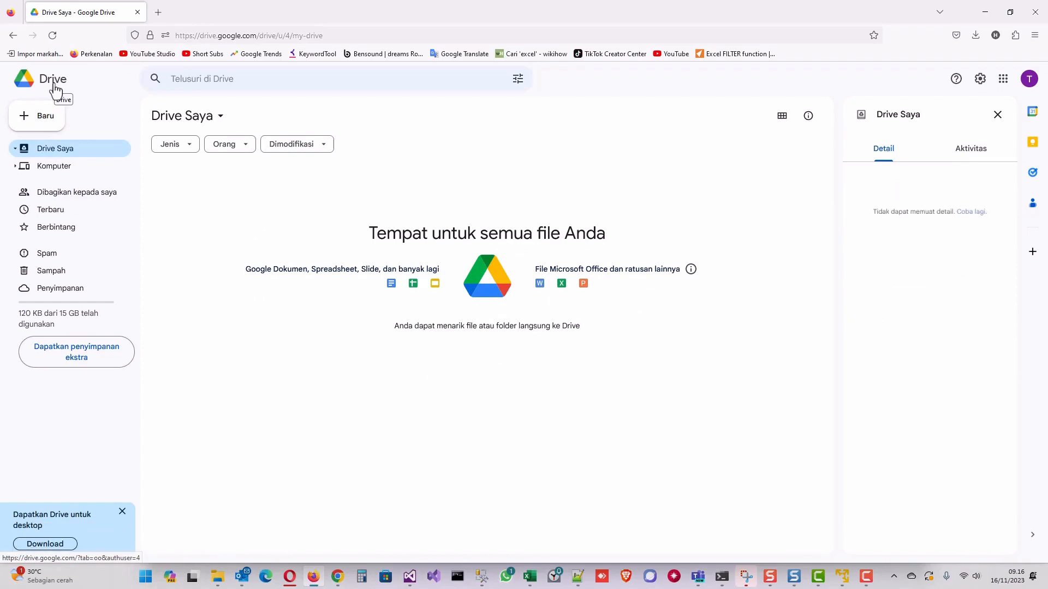
Create a new folder named Formulir Pendaftaran in My Drive.
right_click(45, 152)
left_click(86, 164)
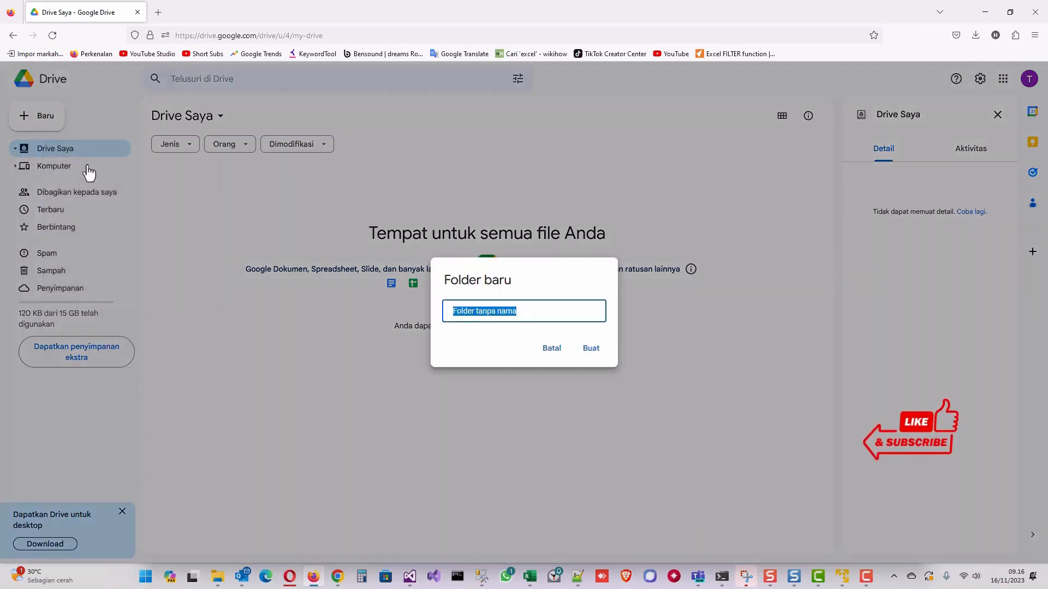
type("Formulir Pendafat")
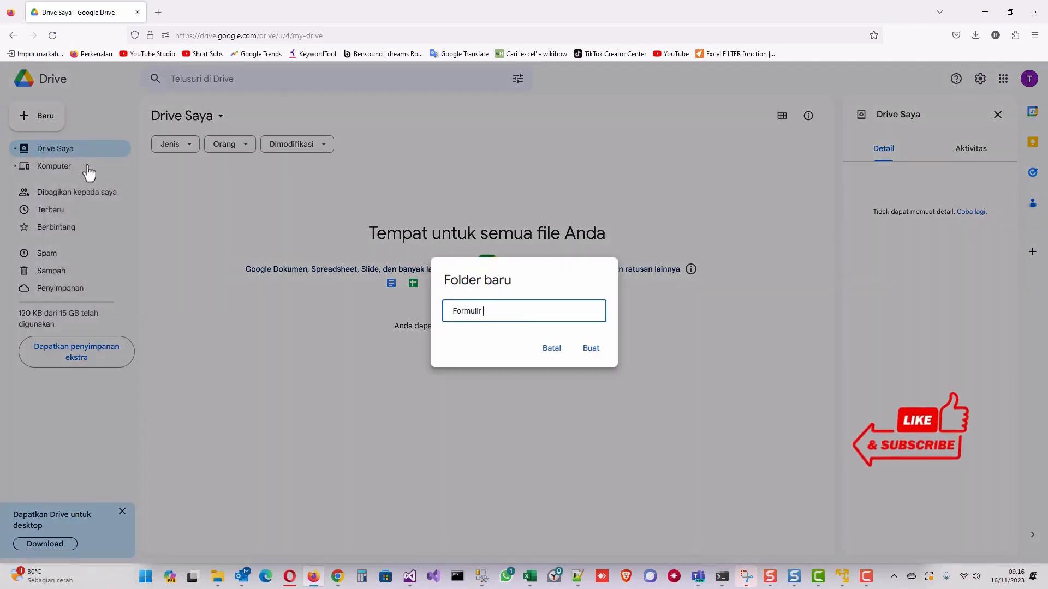
key("BackSpace")
key("BackSpace")
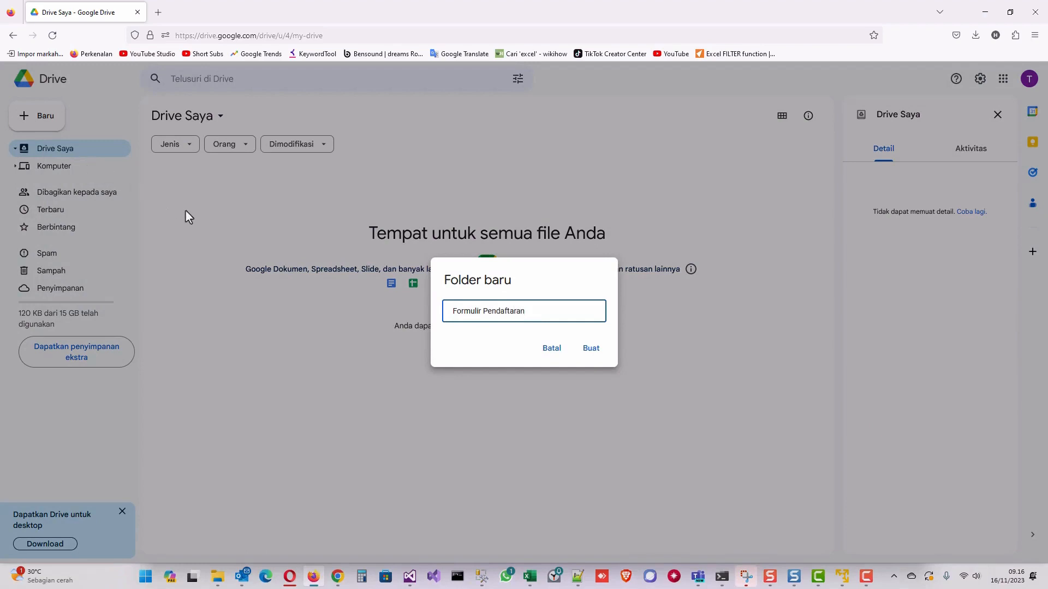
left_click(586, 352)
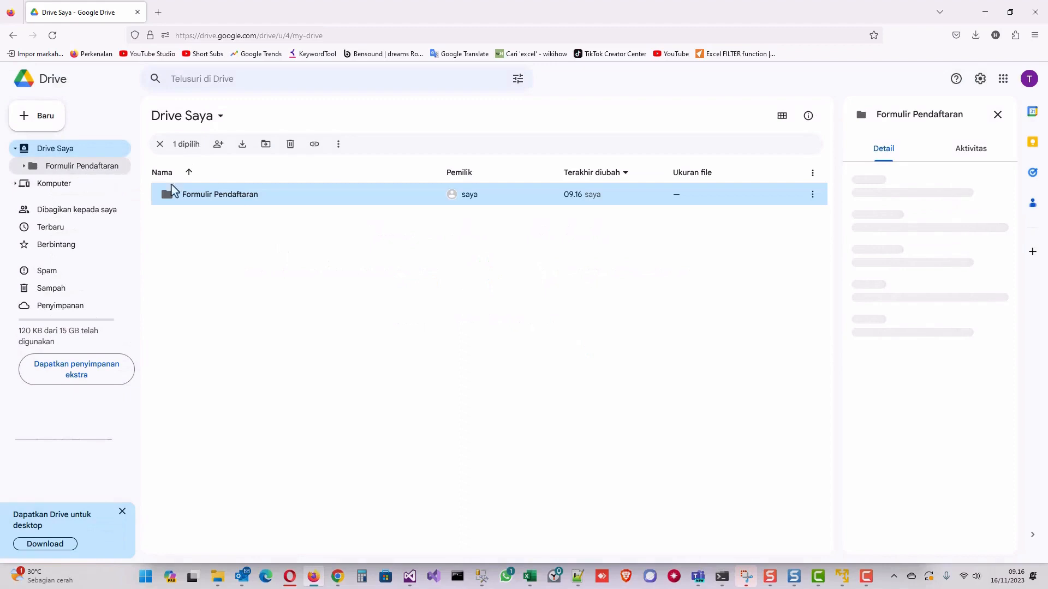
Inside the Formulir Pendaftaran folder, create a blank Google Form.
double_click(224, 196)
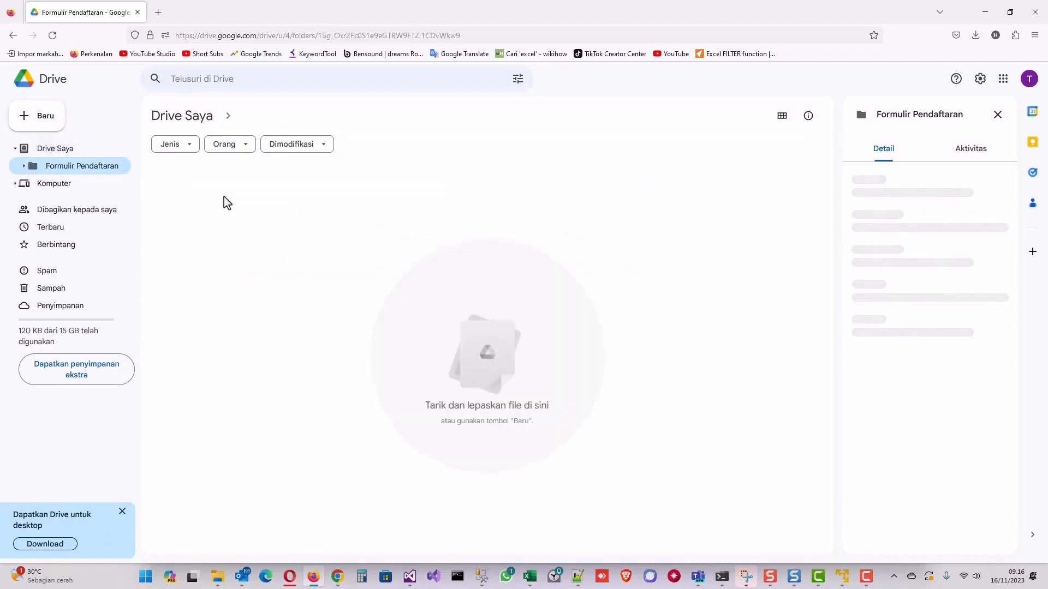
right_click(193, 228)
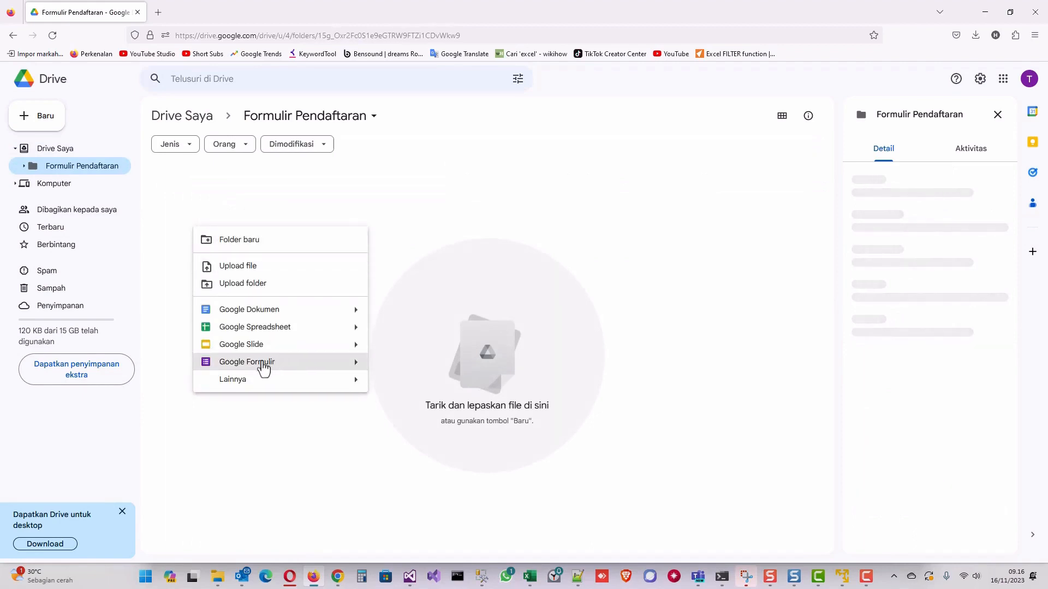
mouse_move(356, 369)
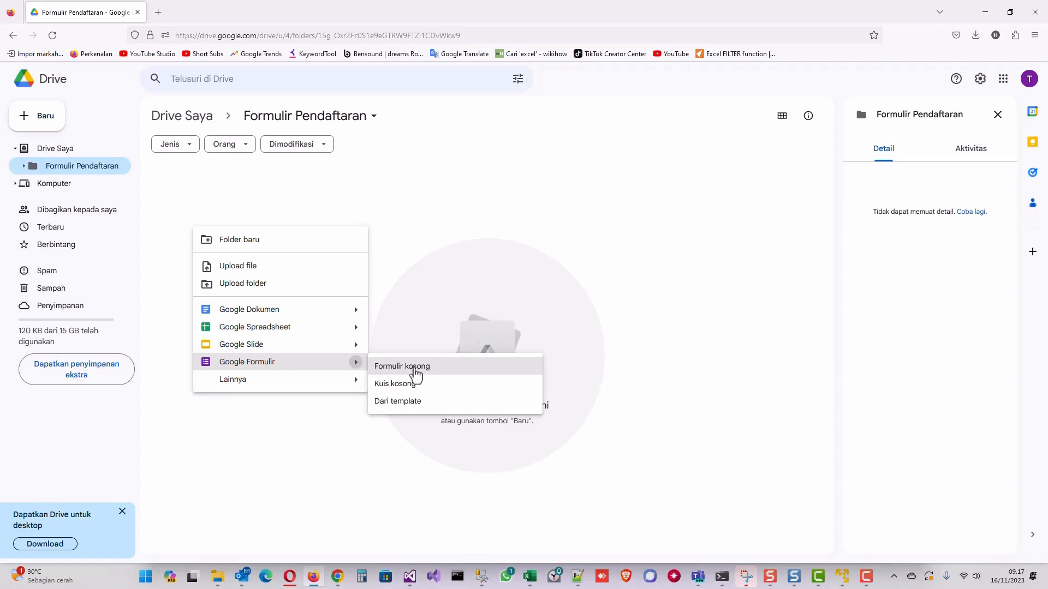
left_click(416, 374)
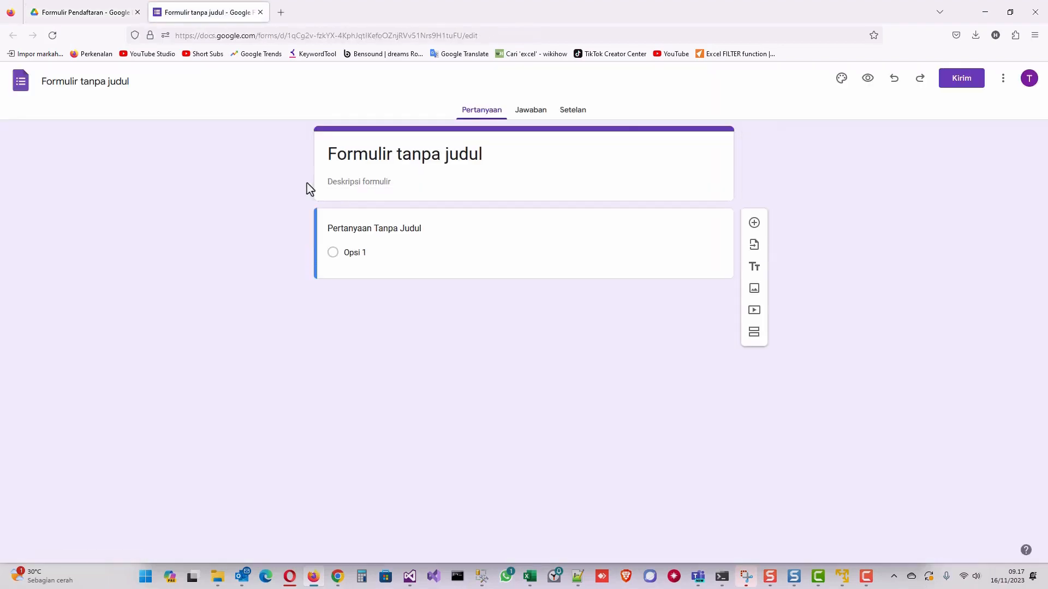
Rename the form to Formulir Pendaftaran Bimbel Prima Student and append 'Online' to its heading.
left_click(60, 83)
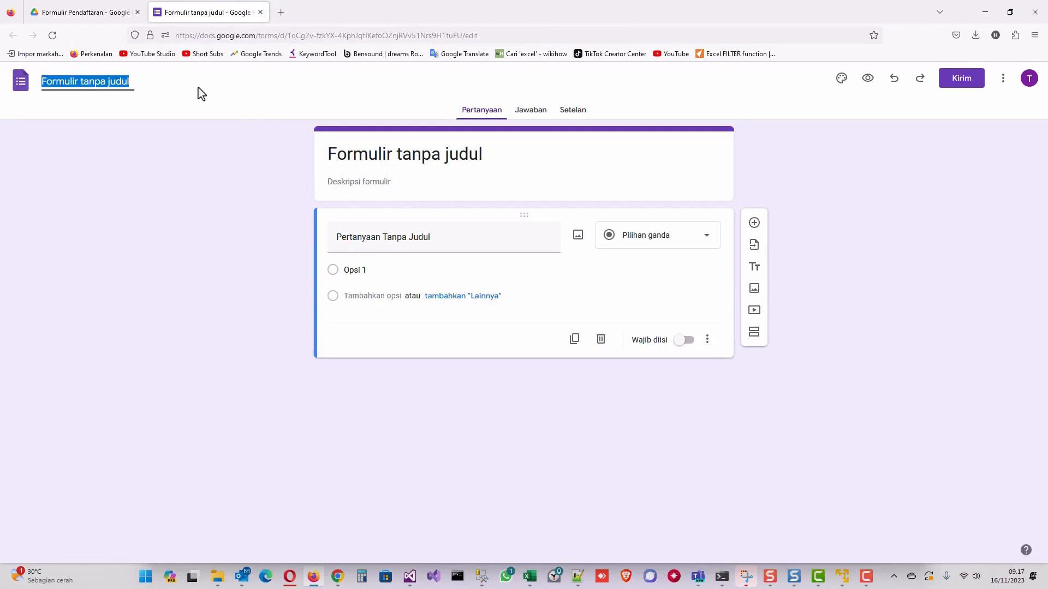
type("Form")
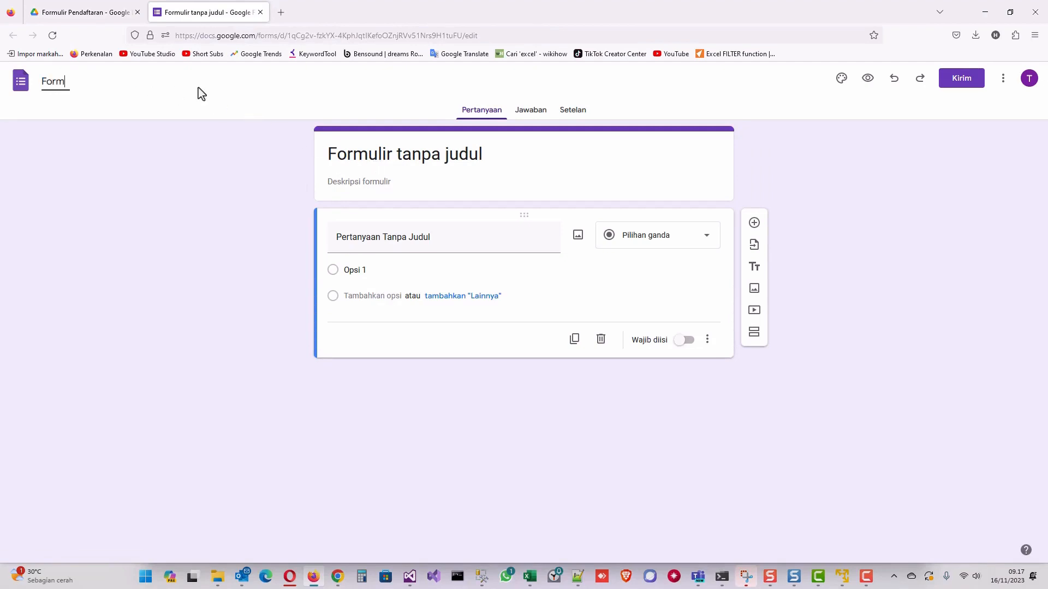
type("ulir Pendaftaran Bimbel Prima Student")
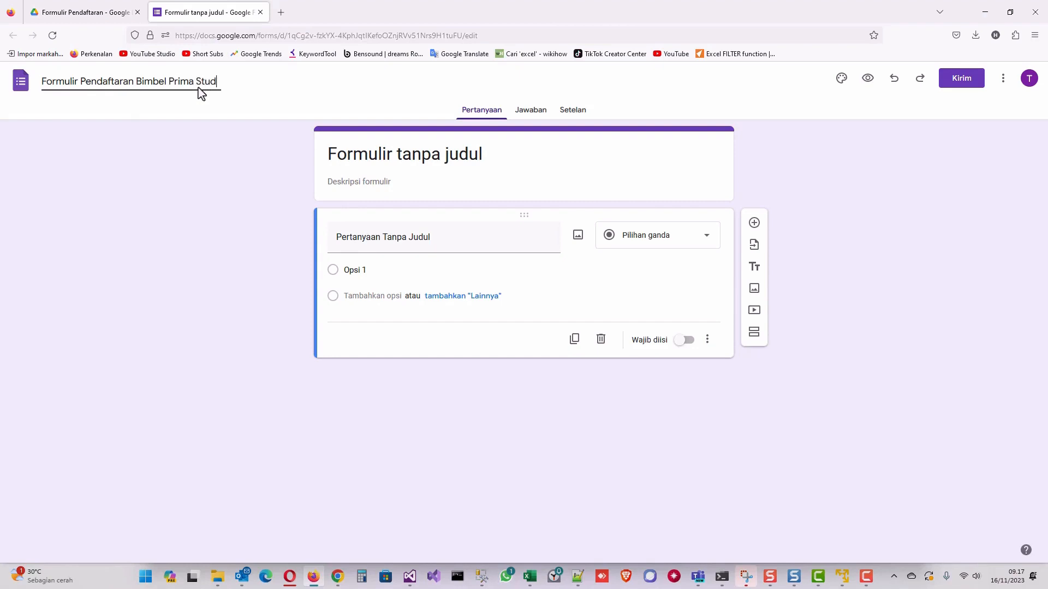
left_click(408, 159)
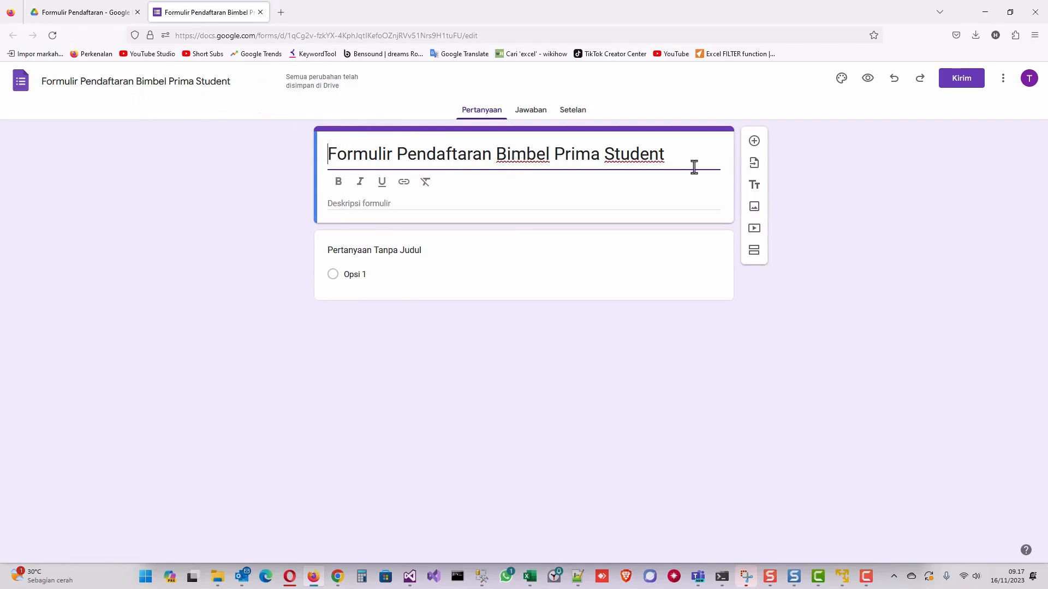
left_click(677, 153)
type("Online")
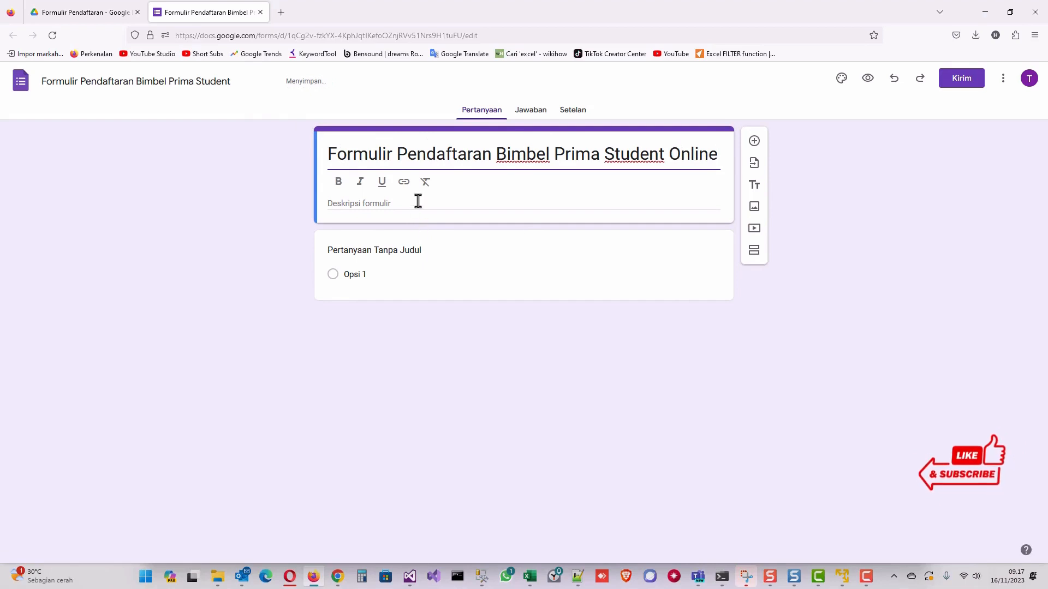
left_click(400, 203)
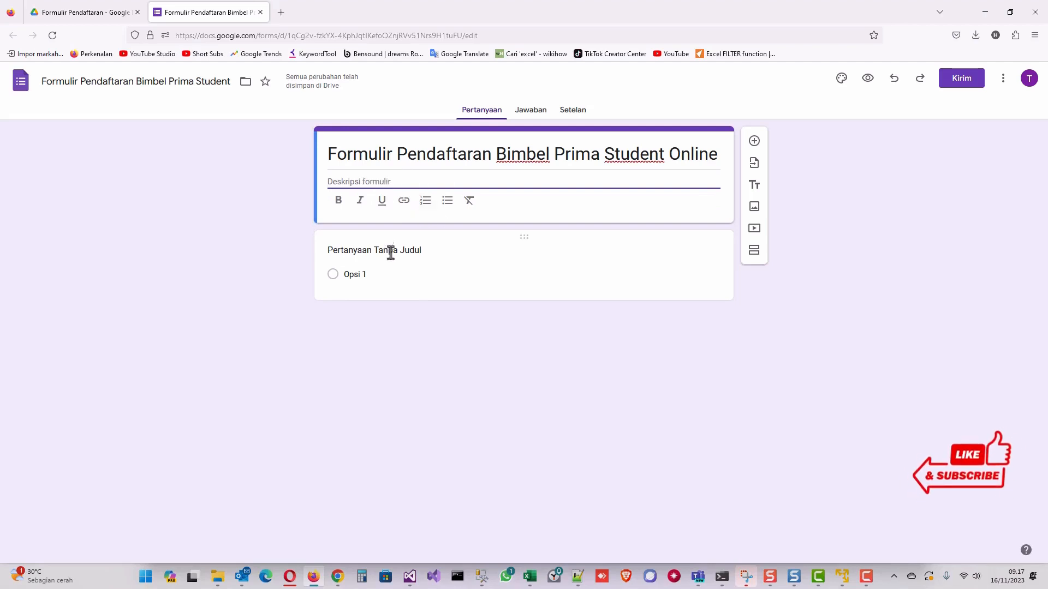
left_click(342, 251)
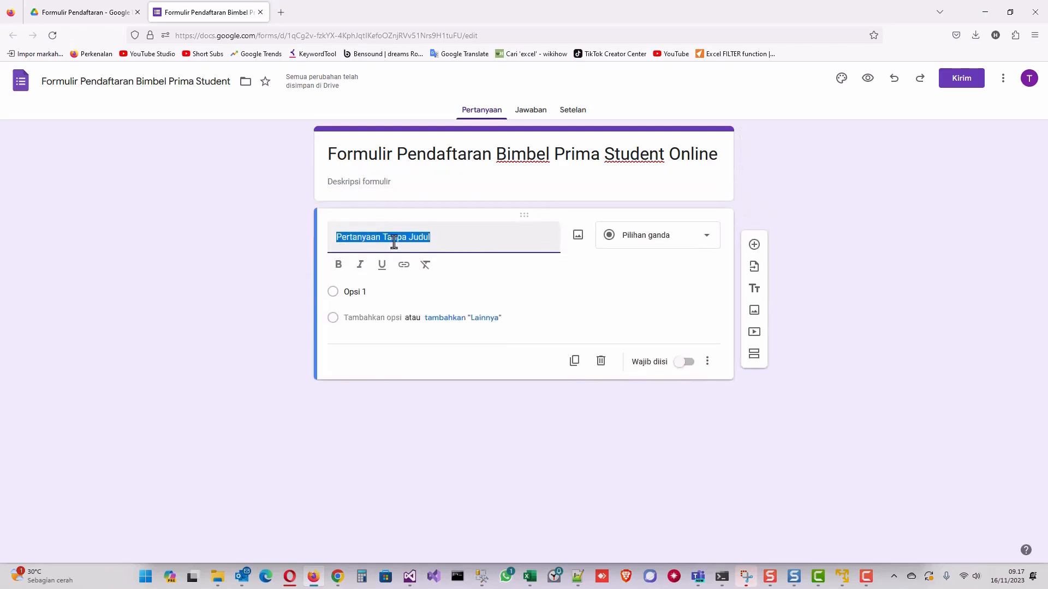
Title the first question Nama and make it required.
type("Nama")
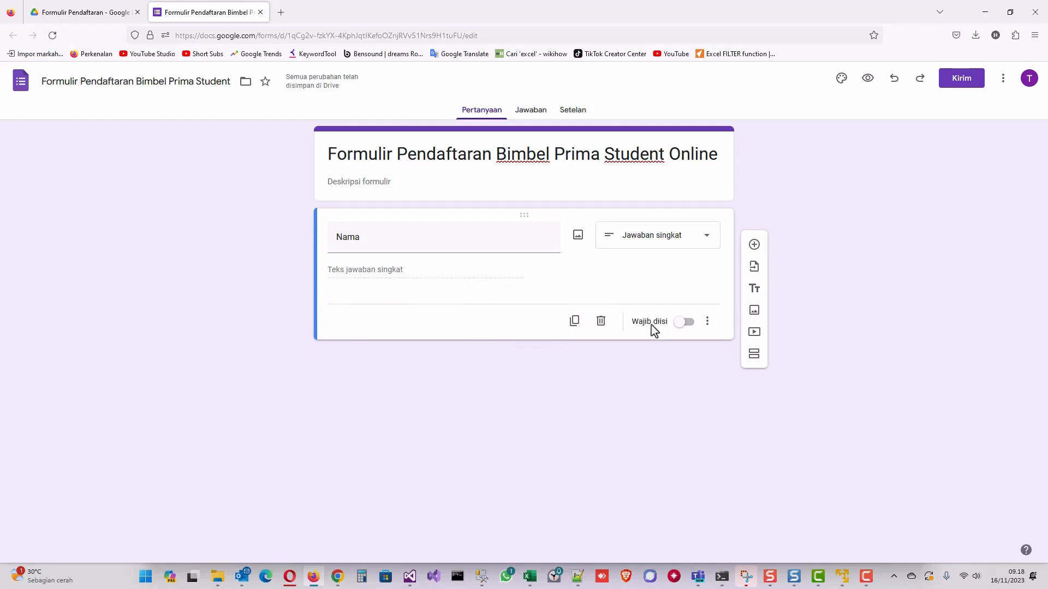
left_click(688, 323)
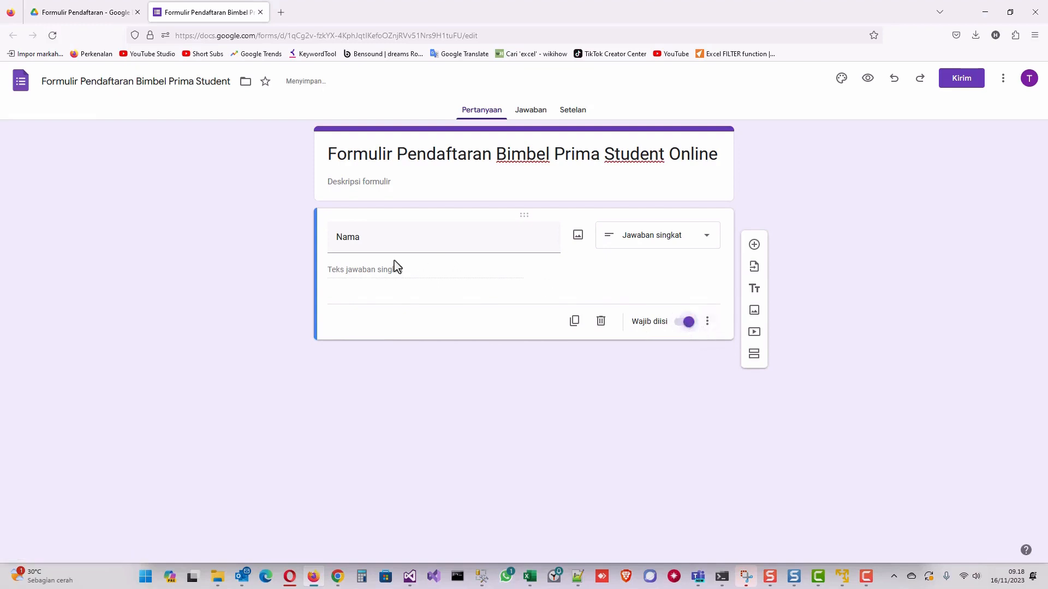
left_click(754, 245)
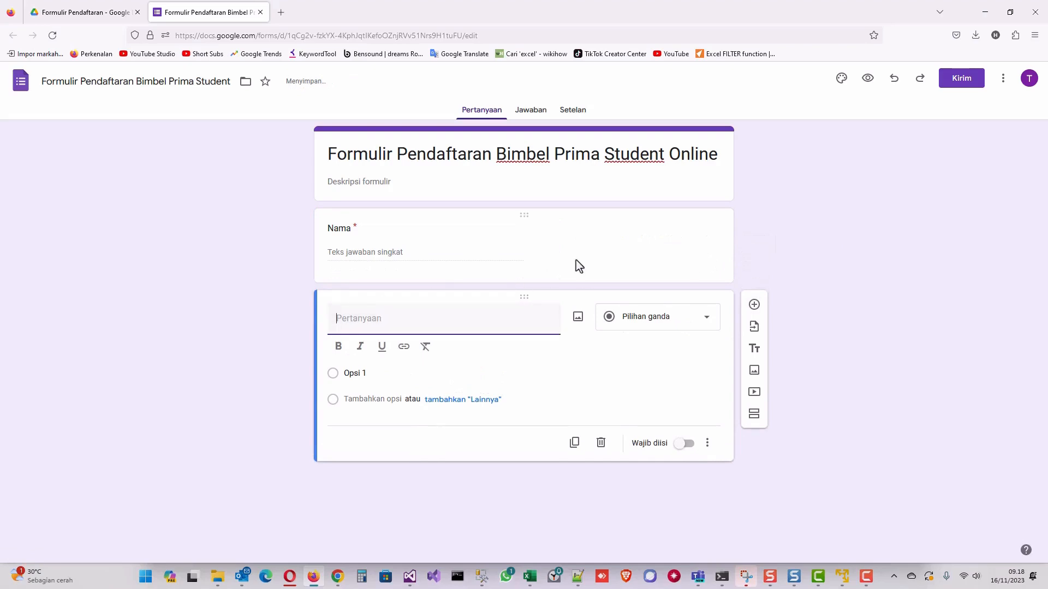
Add a Jenis Kelamin drop-down with choices Laki-laki and Perempuan, plus a blank question.
type("Jenis Kelamin")
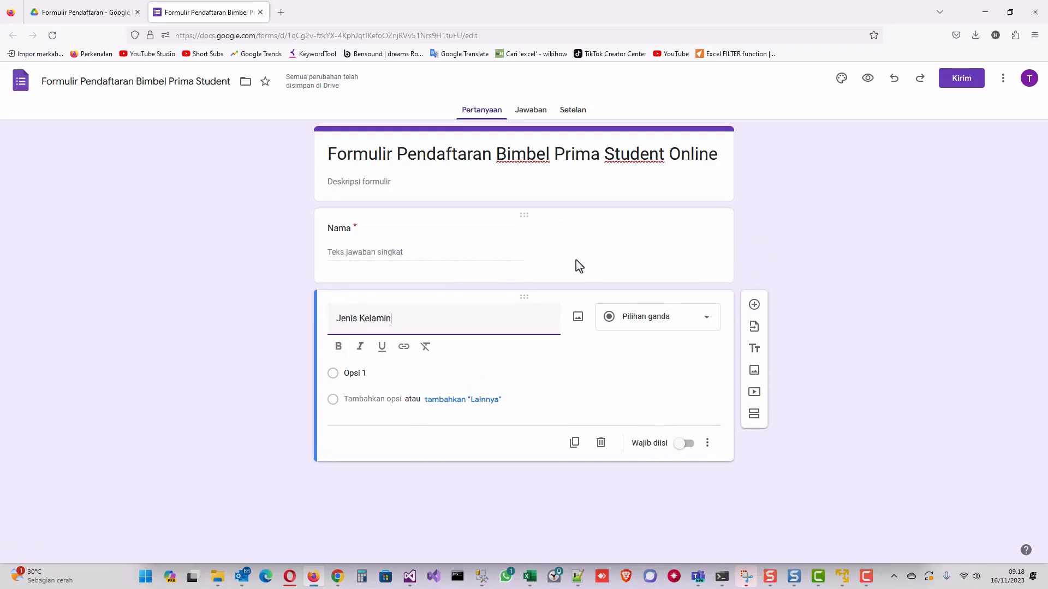
left_click(656, 320)
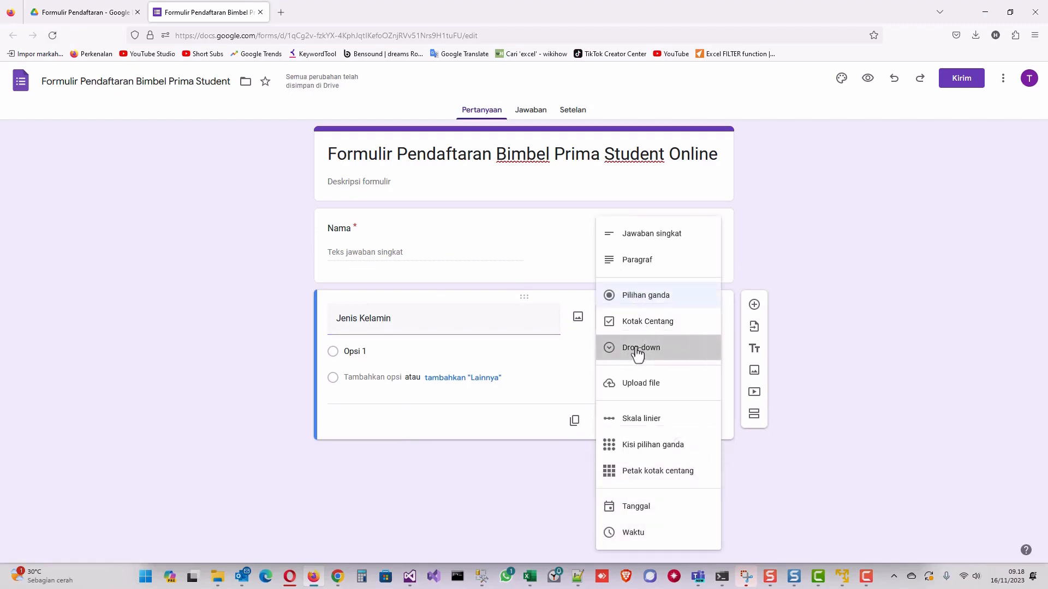
left_click(638, 355)
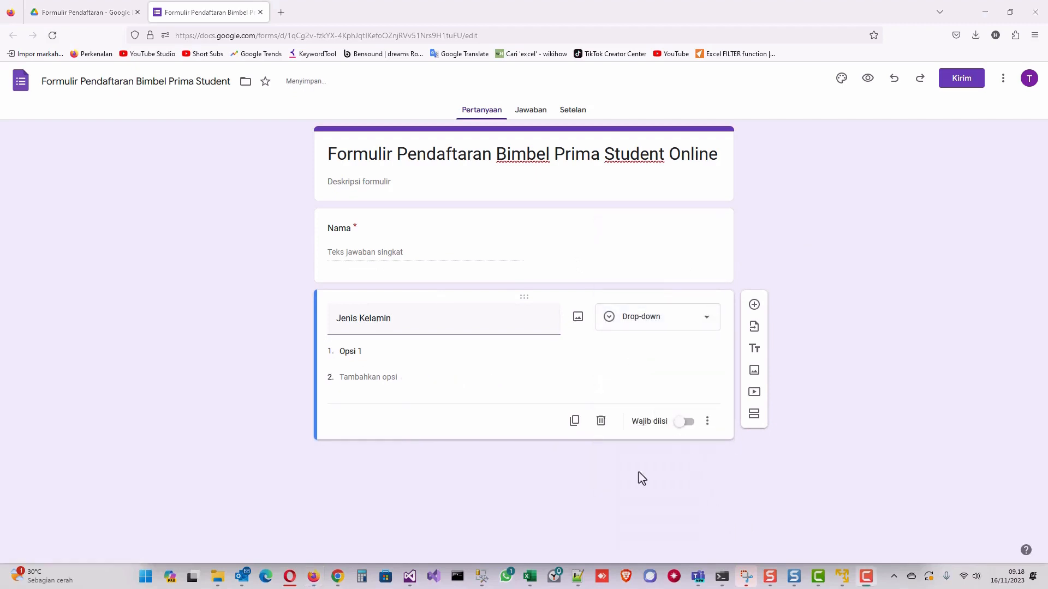
left_click(371, 349)
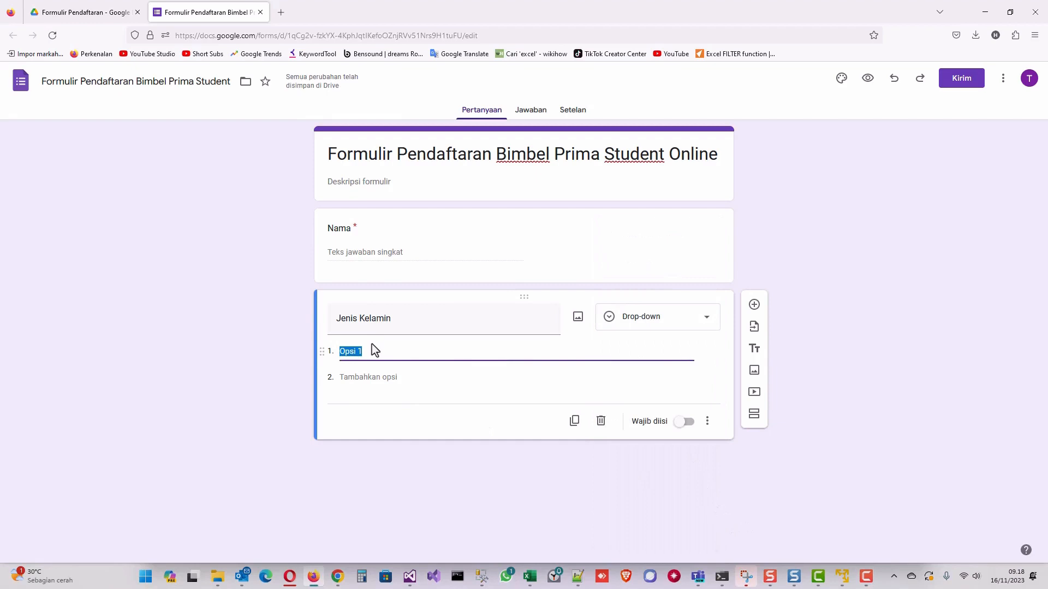
type("Laki-laki")
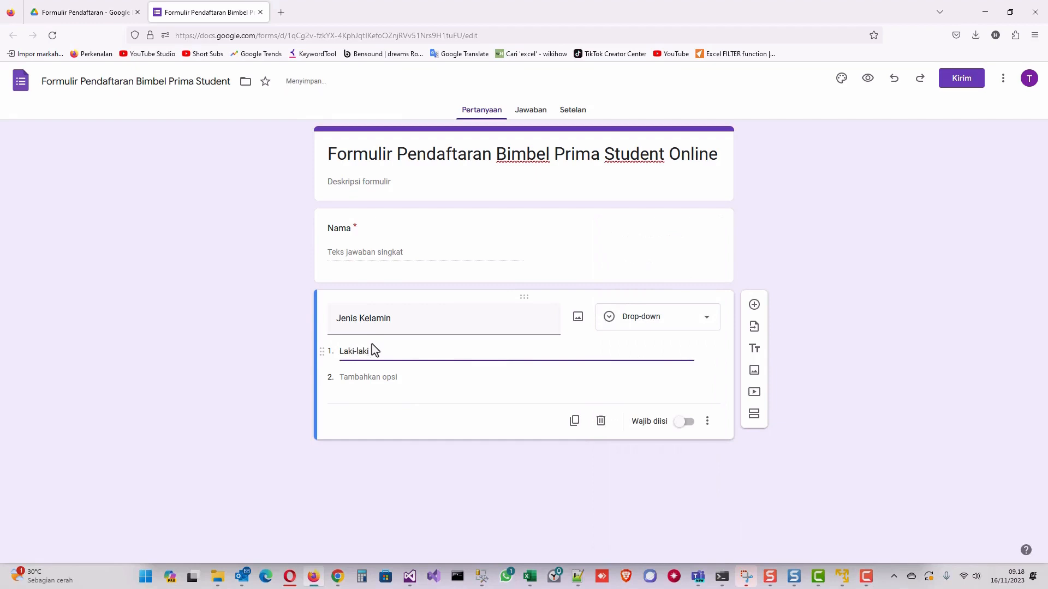
left_click(363, 399)
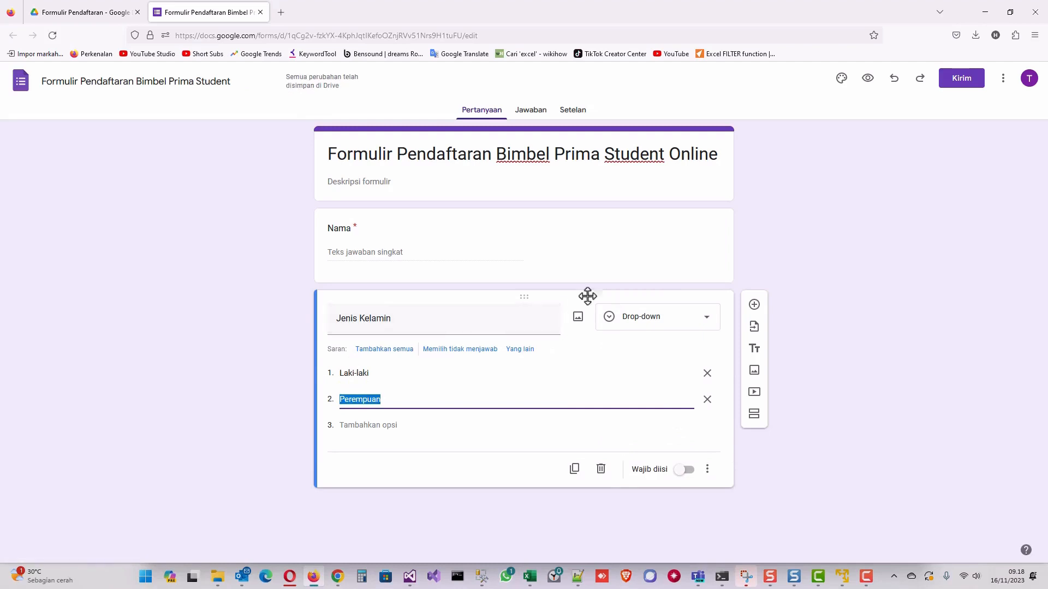
left_click(754, 304)
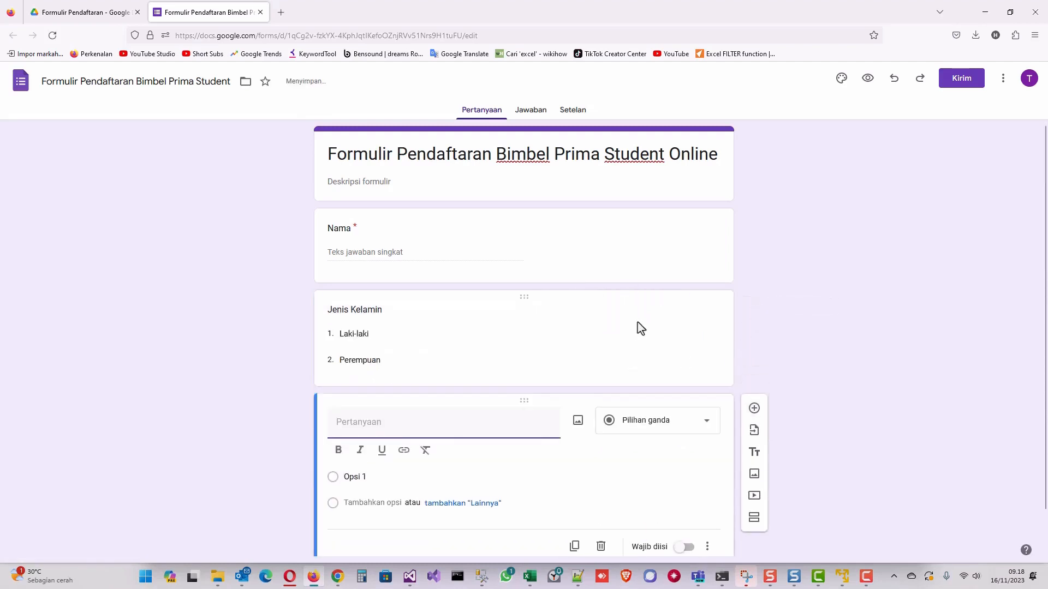
scroll(535, 295, "down", 1)
left_click(375, 264)
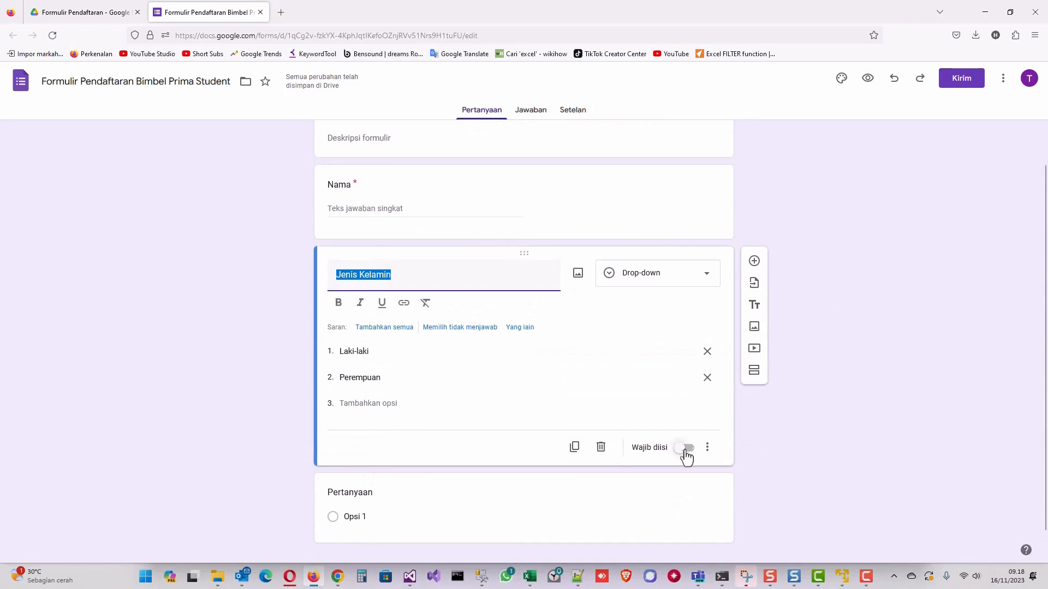
Make Jenis Kelamin required and add a required short-answer No HP question.
left_click(685, 448)
left_click(361, 476)
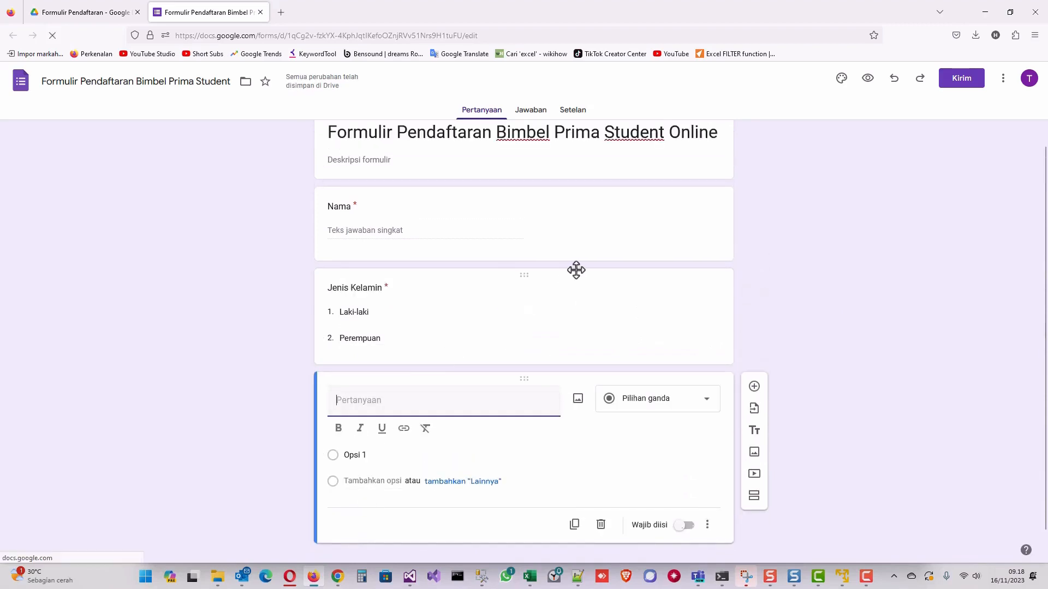
type("No HP")
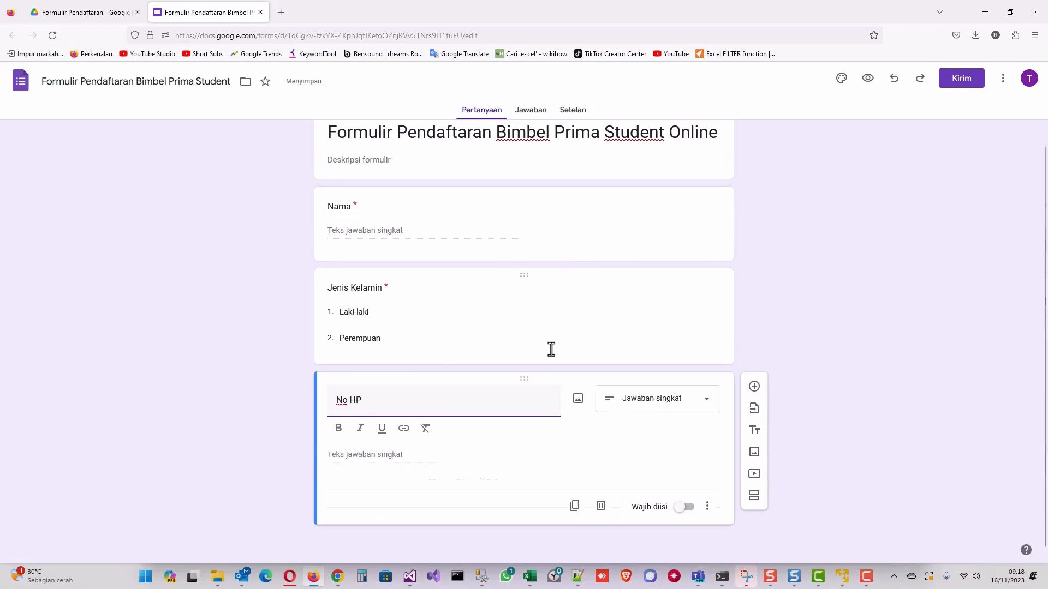
left_click(686, 508)
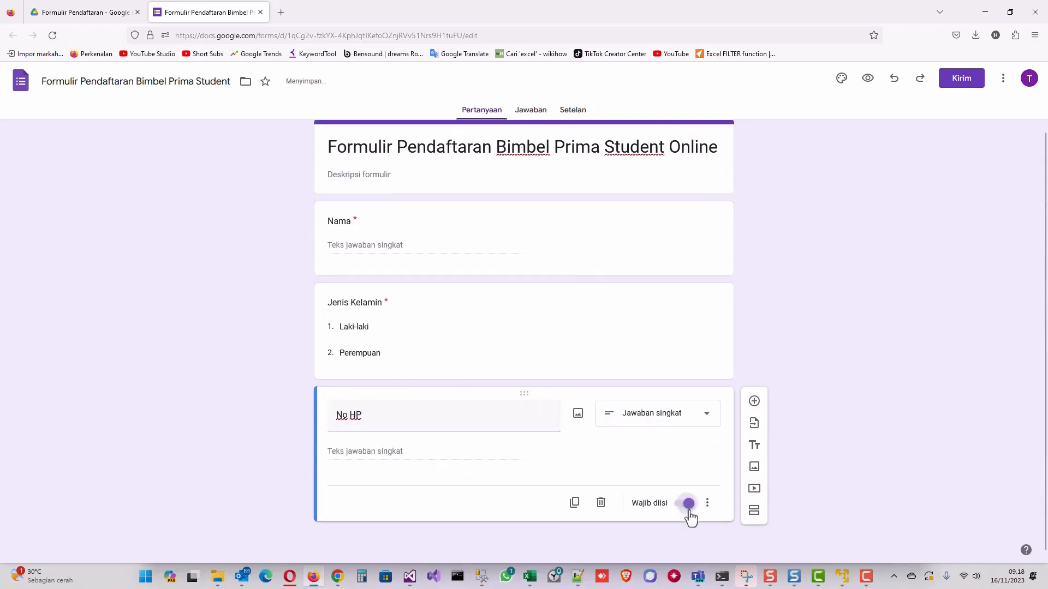
Add required short-answer questions Alamat email and Asal SMA/SMK.
left_click(754, 407)
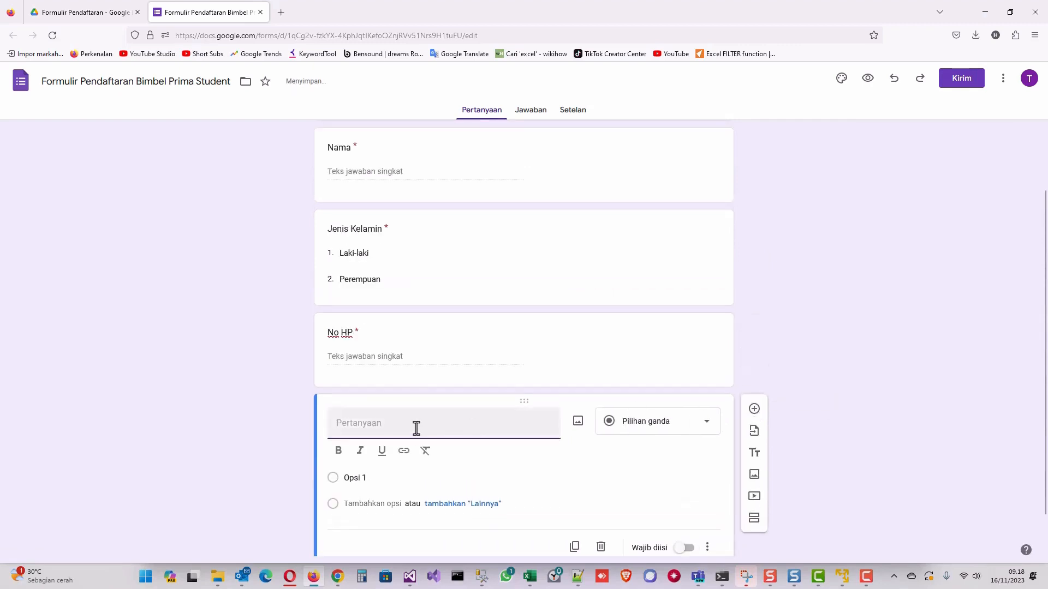
type("Alamat email")
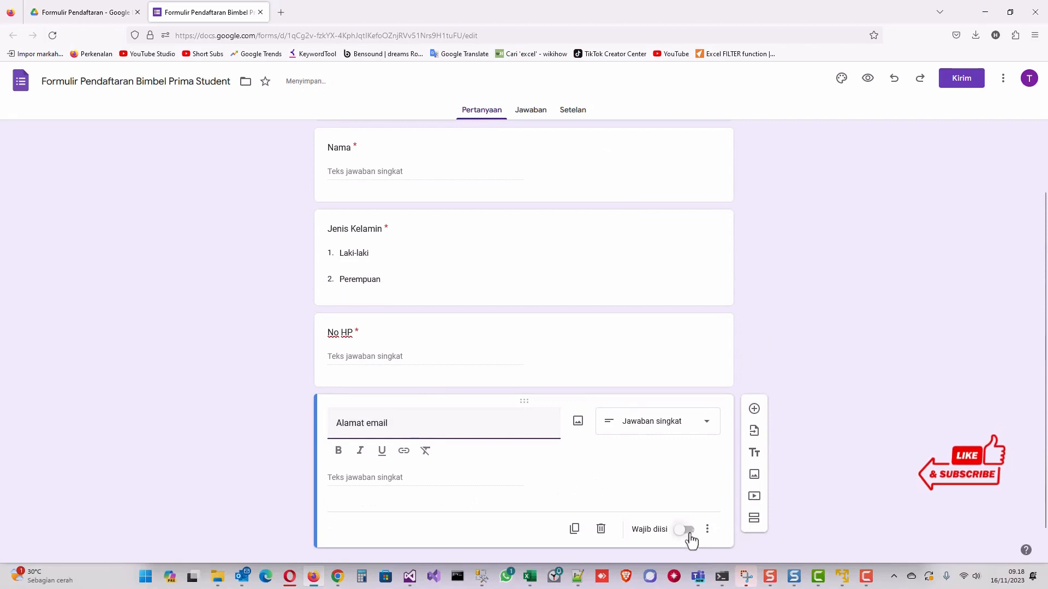
left_click(689, 532)
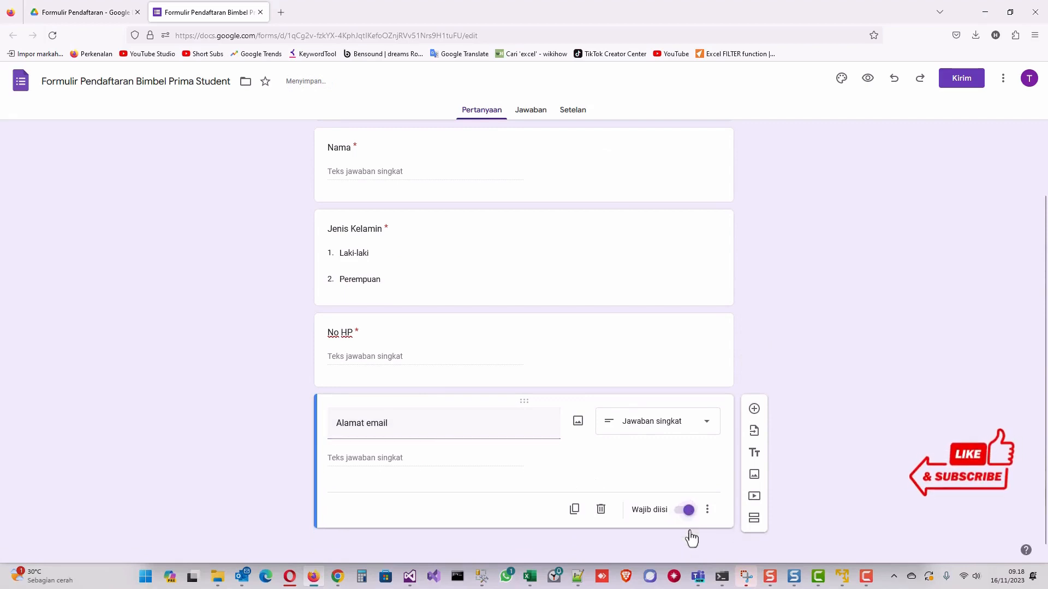
left_click(755, 409)
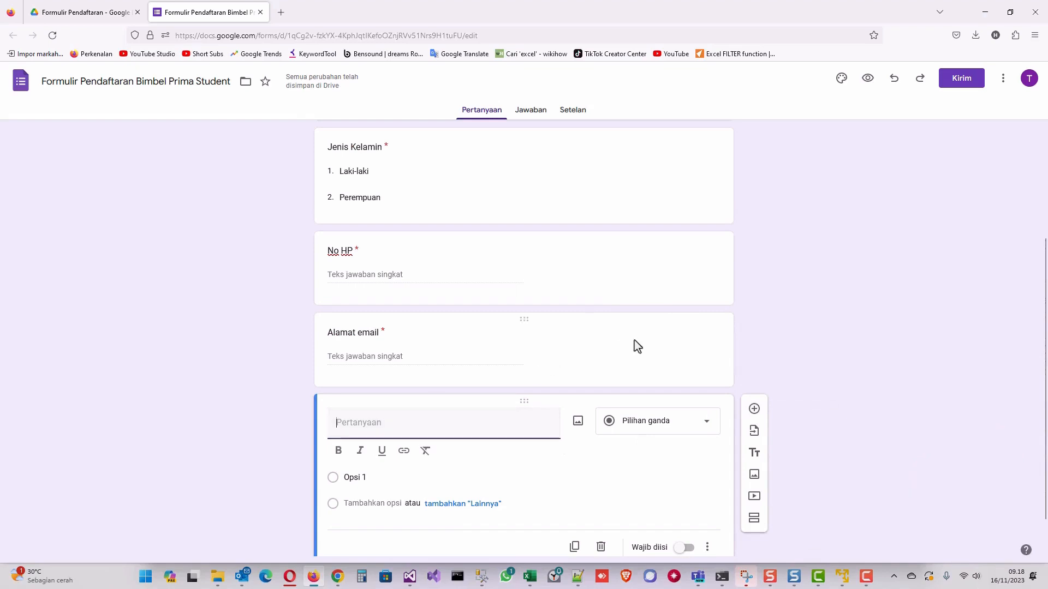
type("SMS")
key("BackSpace")
type("A")
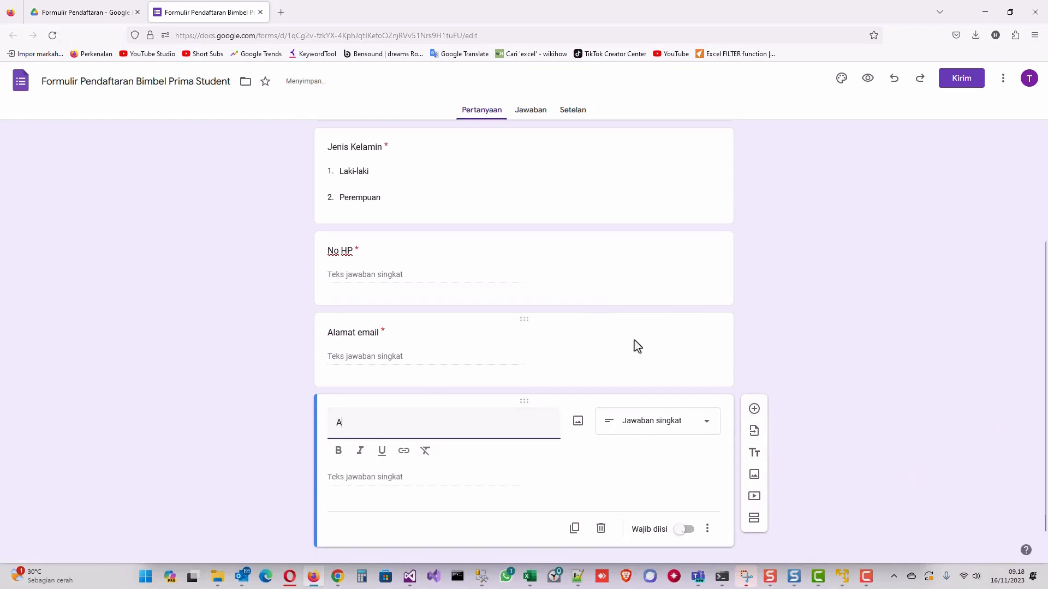
type("sal SMA/SMK")
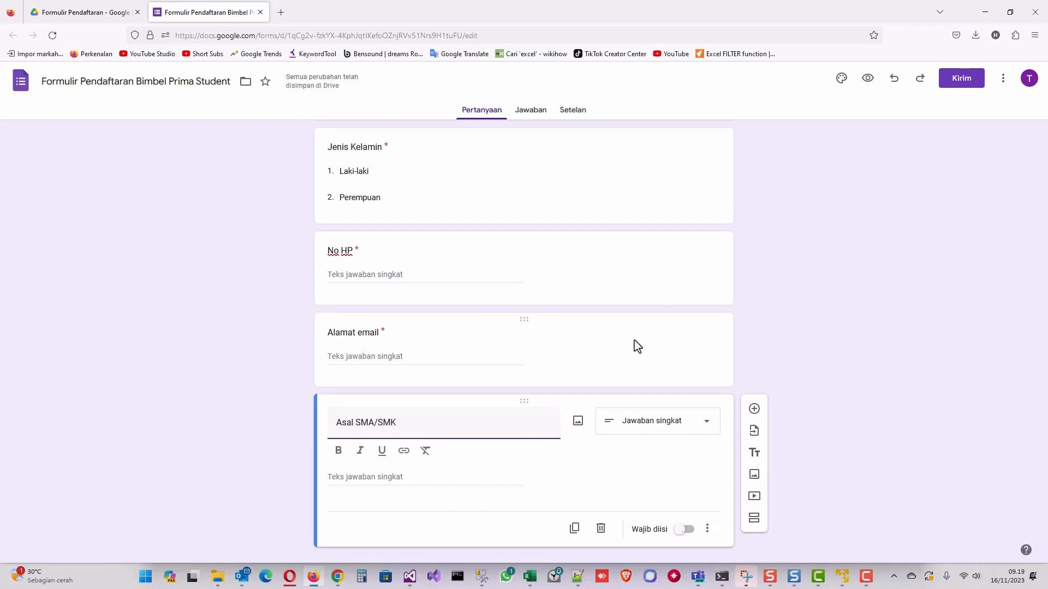
left_click(667, 455)
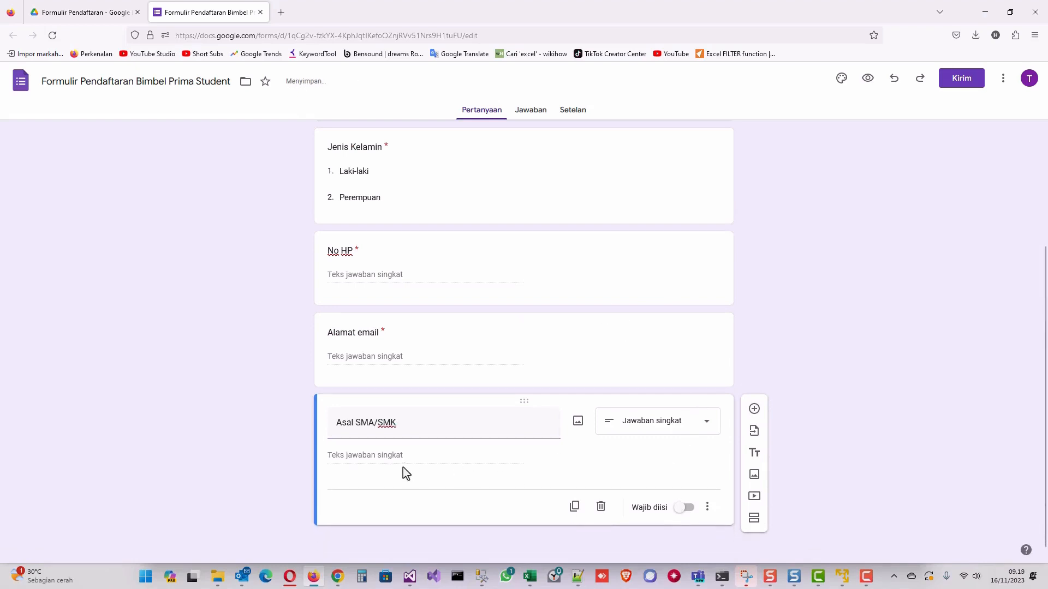
left_click(689, 508)
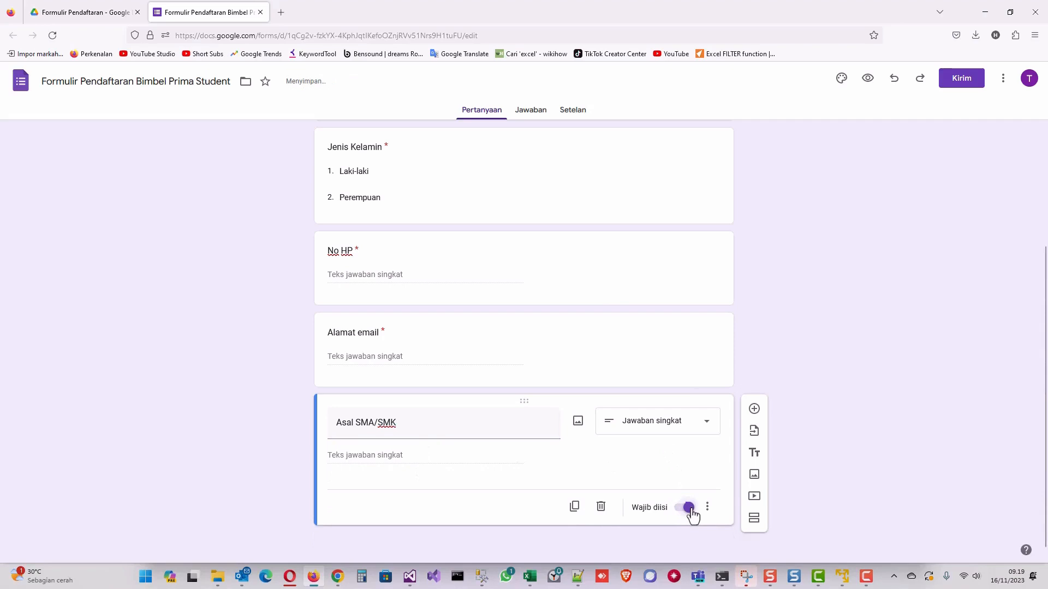
Add a required Kelas drop-down with options Kelas 10, Kelas 11 and Kelas 12.
left_click(758, 412)
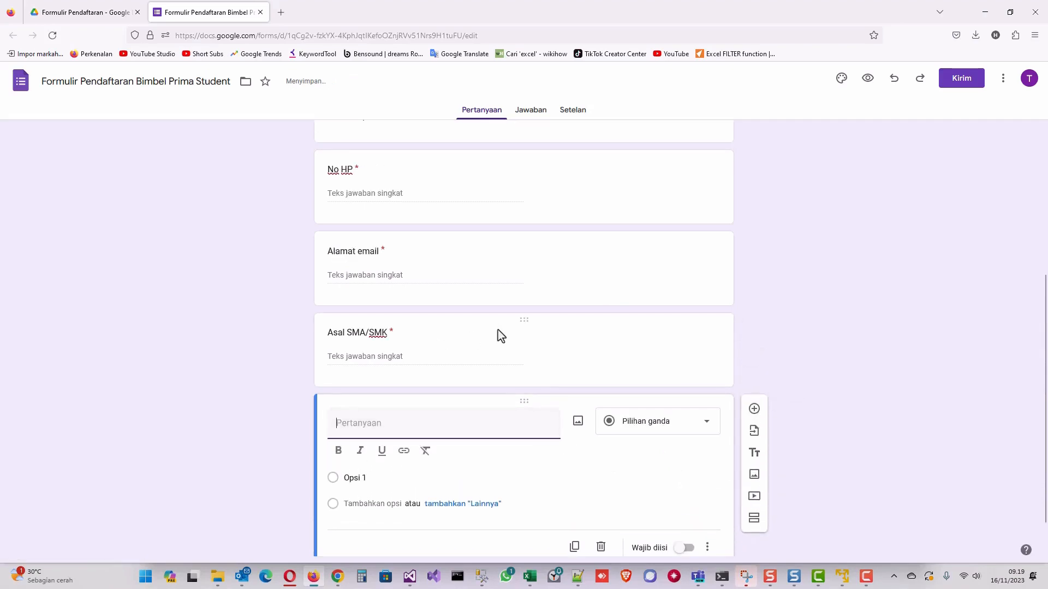
type("Kelas")
left_click(638, 425)
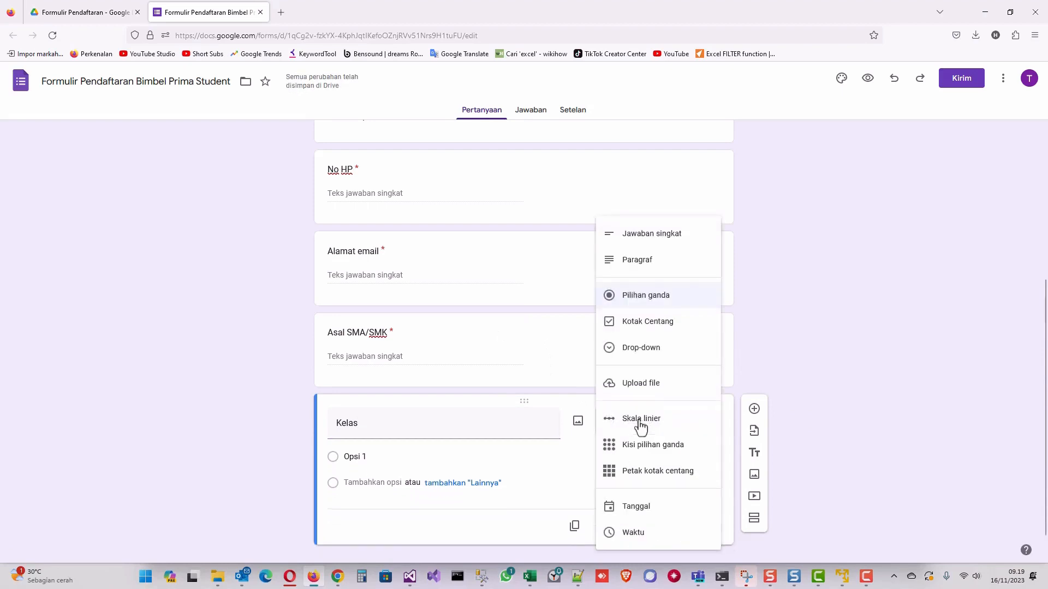
left_click(644, 356)
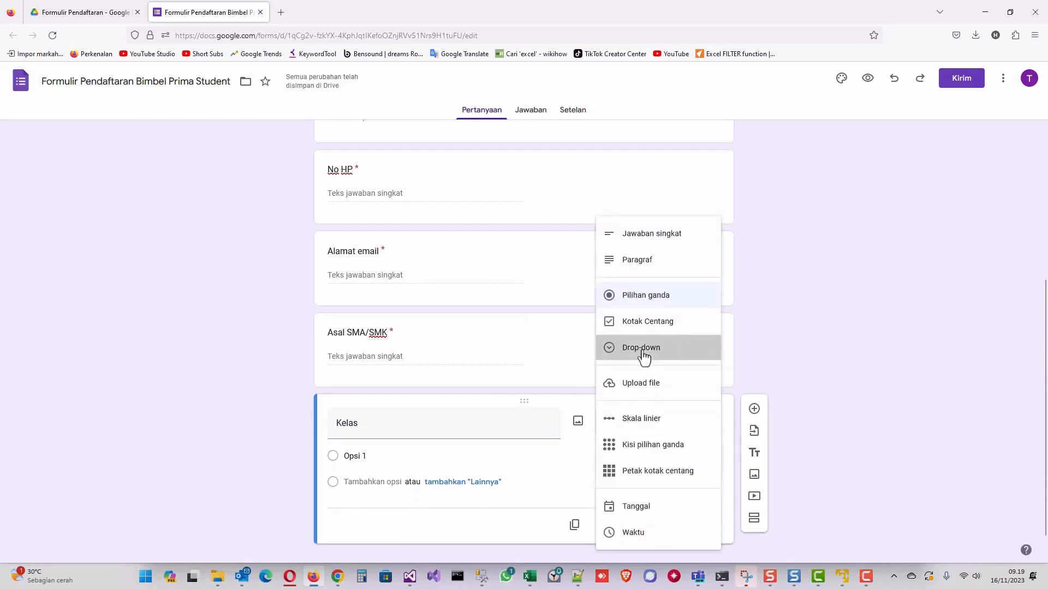
left_click(367, 456)
type("Kelas 10")
key("Return")
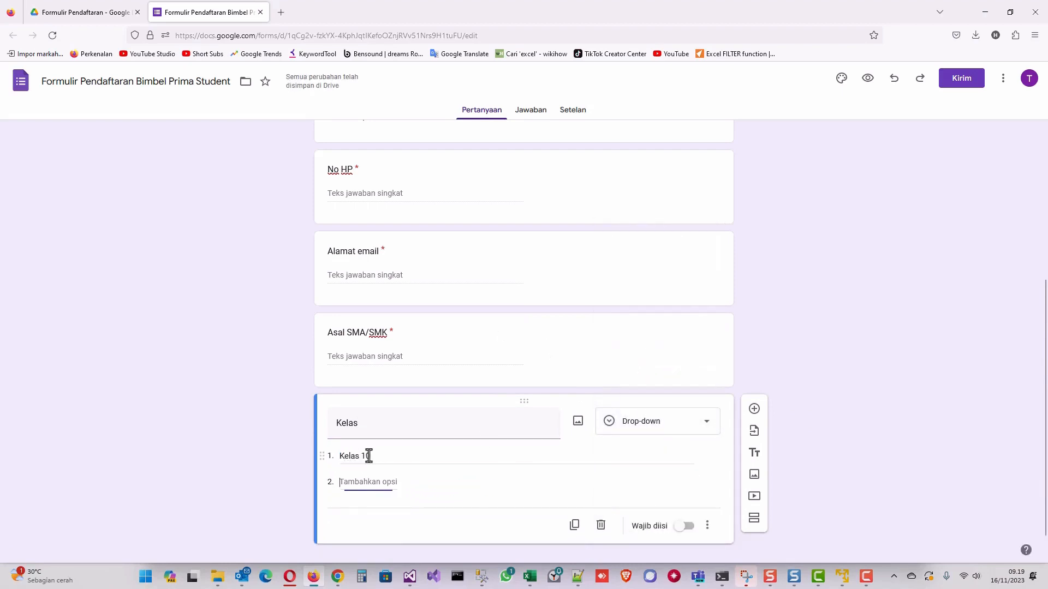
type("Kelas 11")
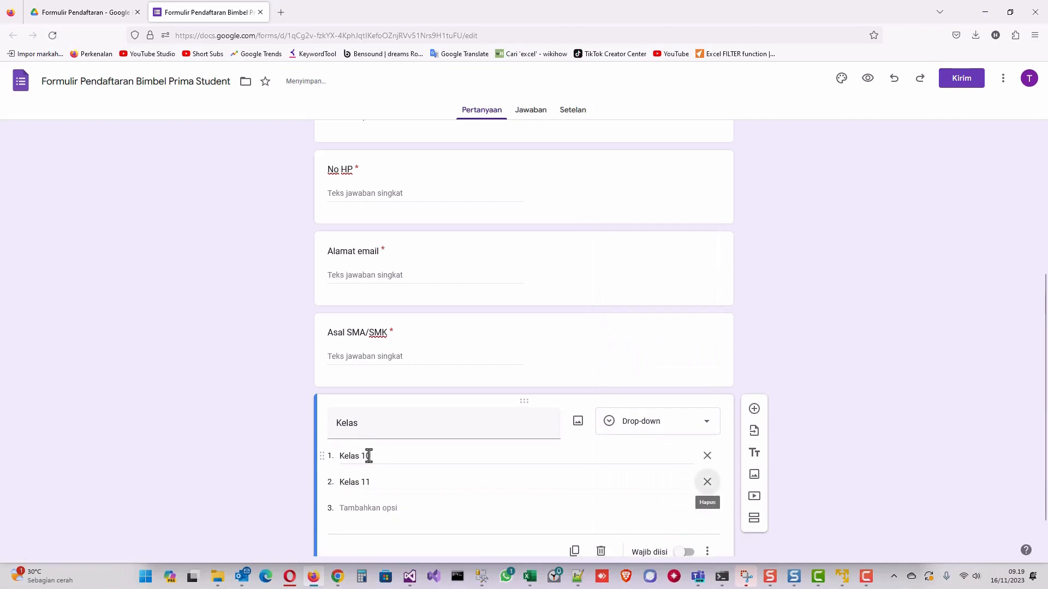
key("Return")
type("Kelas 12")
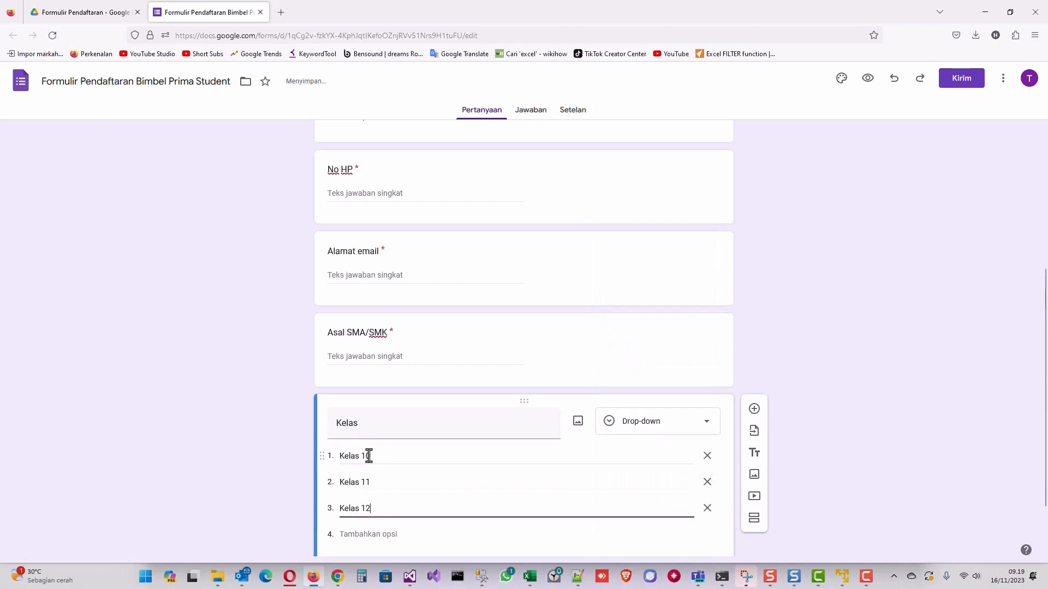
scroll(417, 453, "down", 2)
left_click(689, 506)
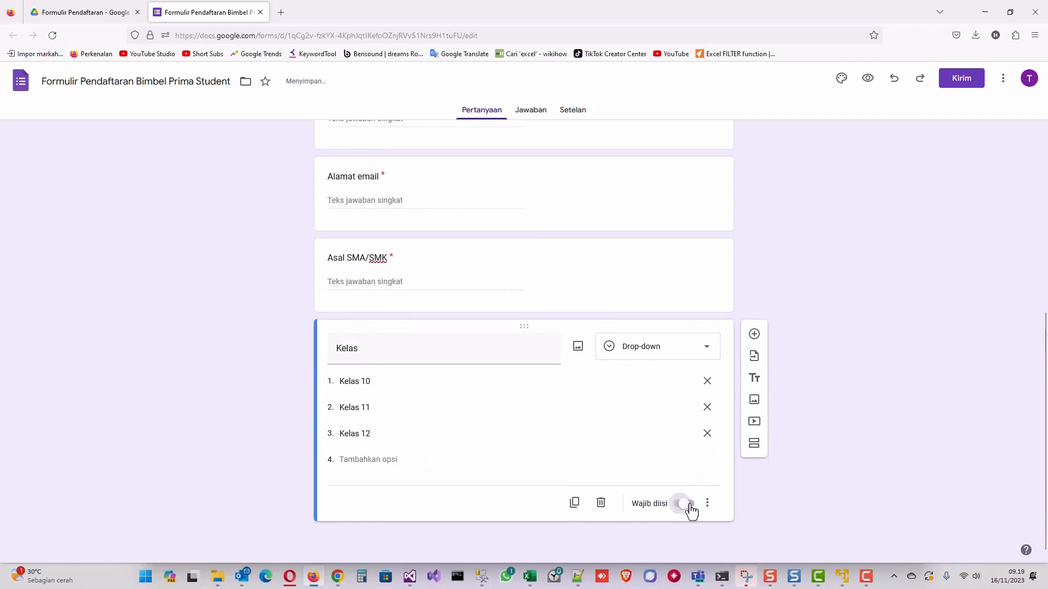
left_click(754, 334)
Create the Pilihan Paket Bimbel drop-down with Bronze, Silver and Gold, then a blank question.
type("P")
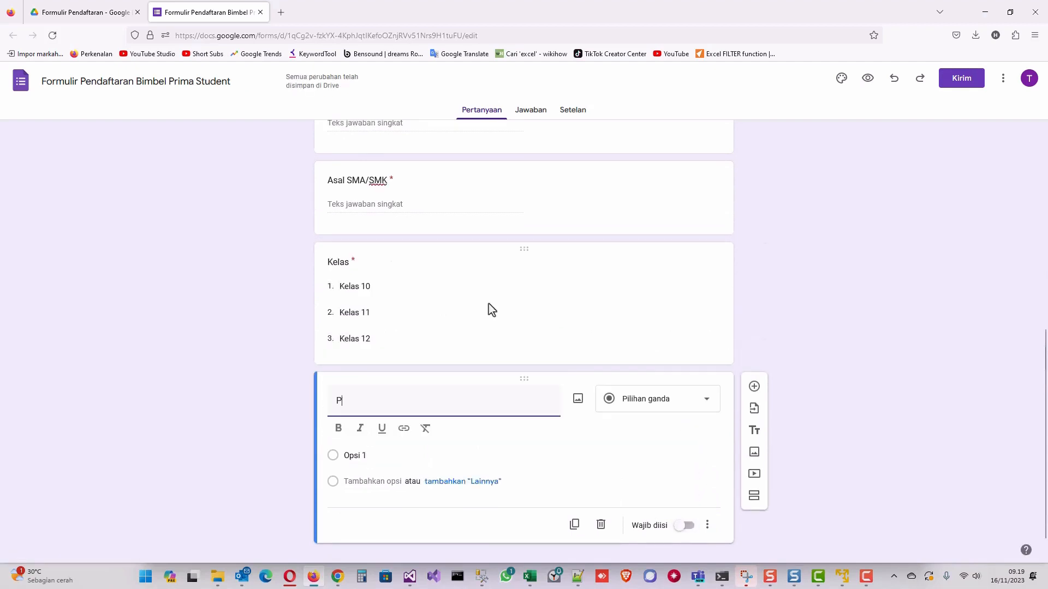
type("ilihan Paket Bi")
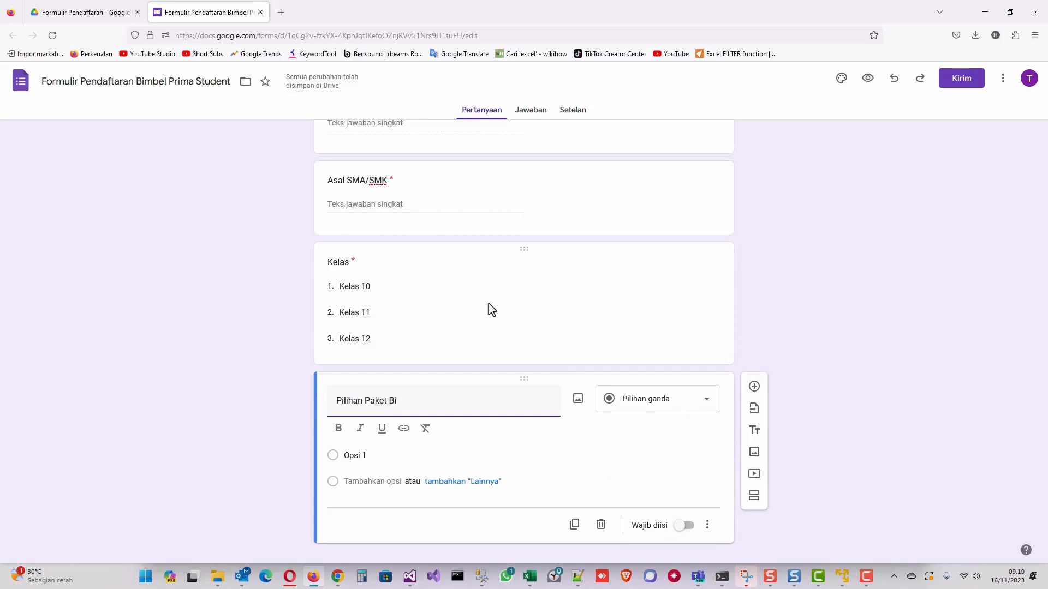
type("mbel")
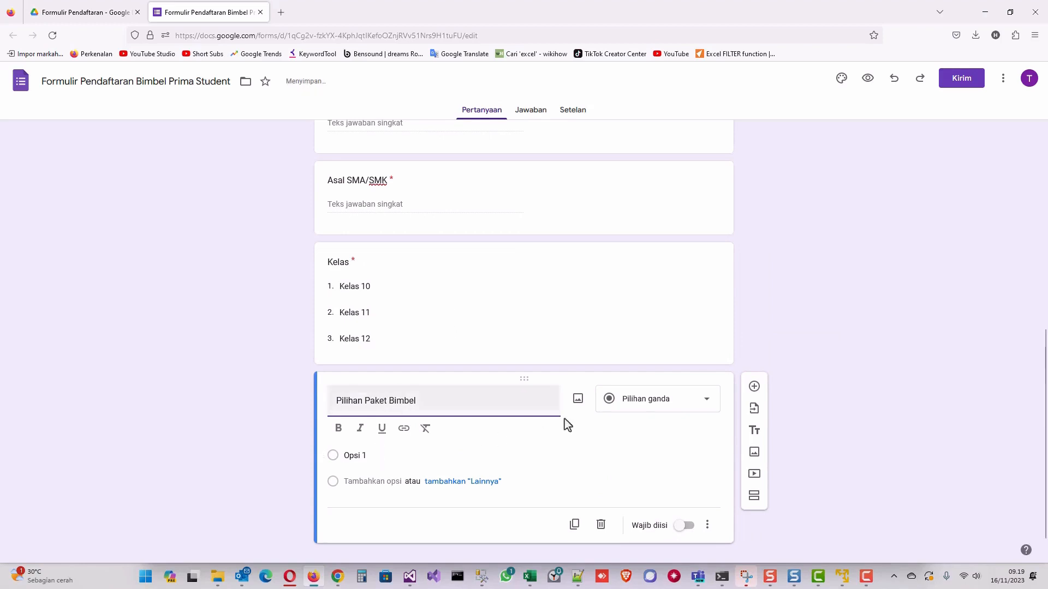
left_click(644, 407)
left_click(642, 352)
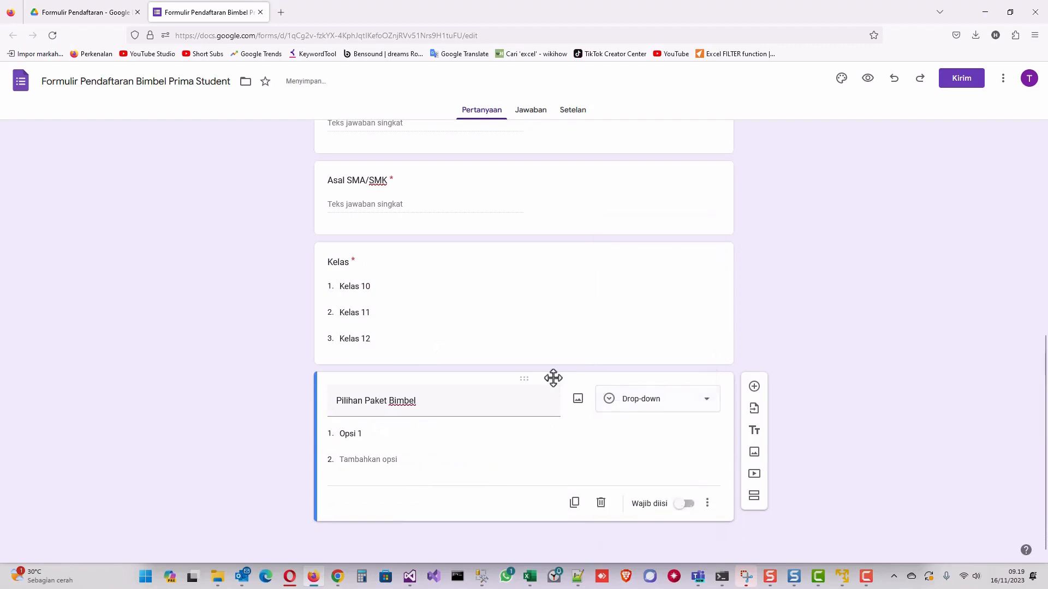
left_click(378, 431)
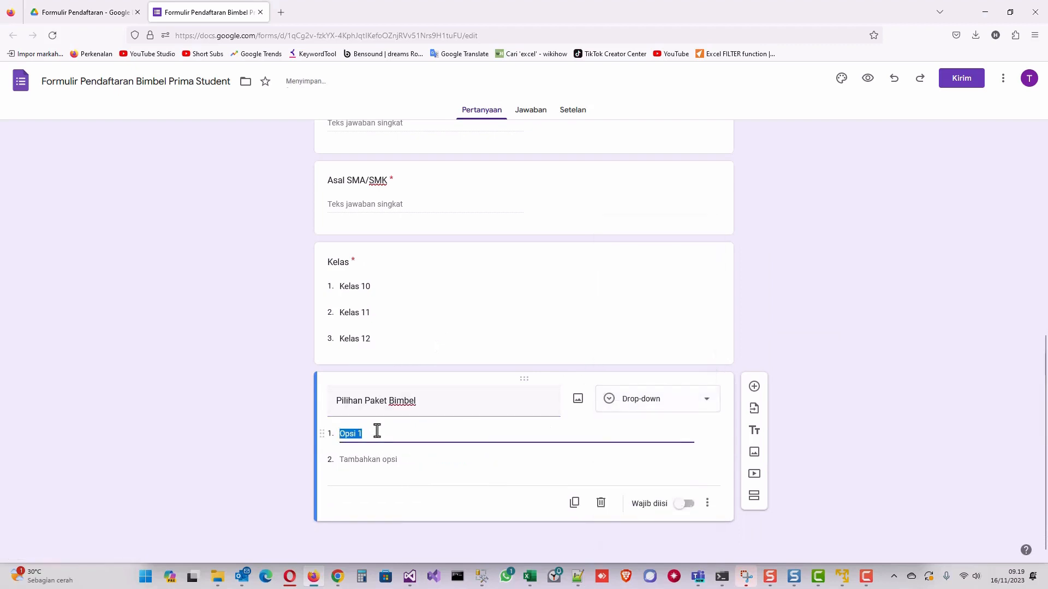
type("Bronze")
key("Return")
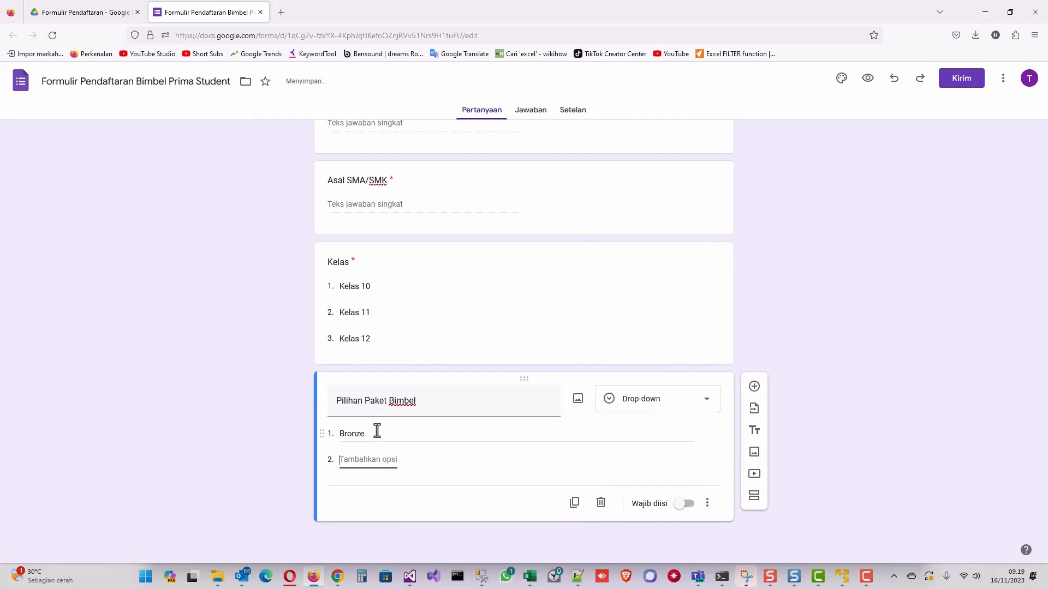
type("Silver")
key("Return")
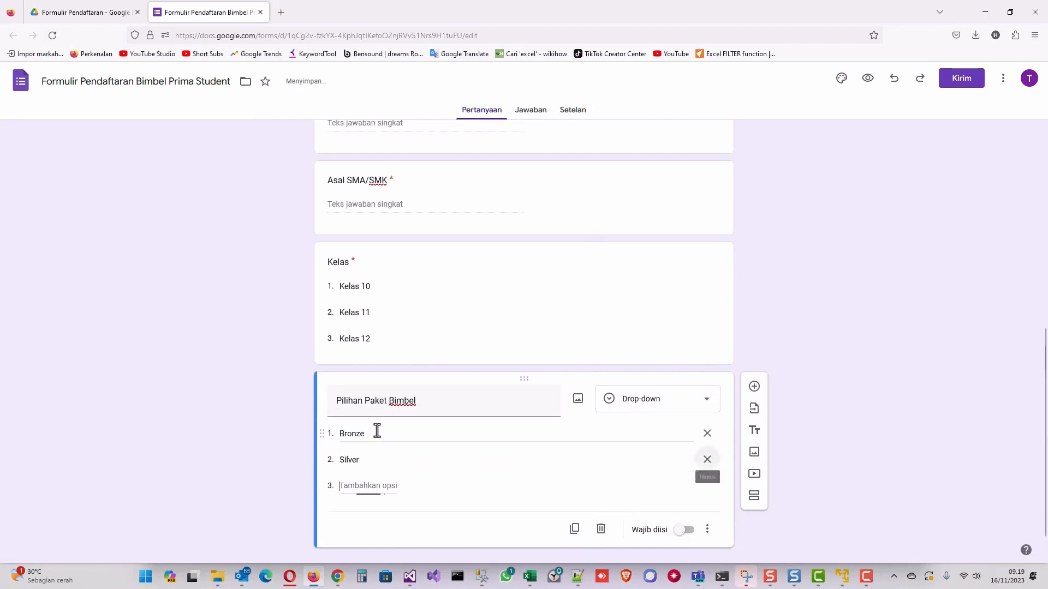
type("Gold")
scroll(425, 424, "down", 2)
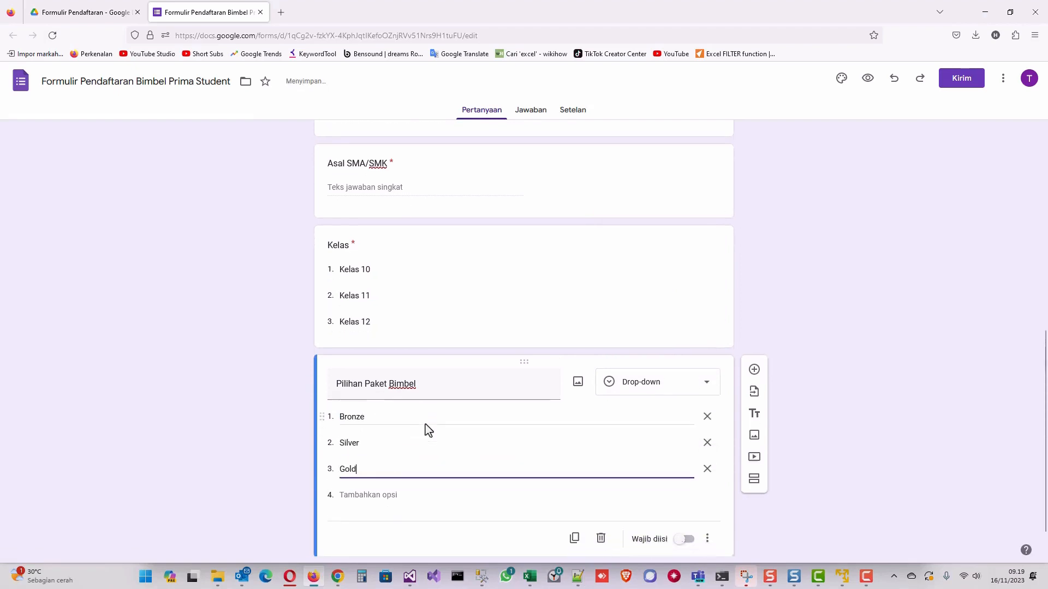
left_click(753, 336)
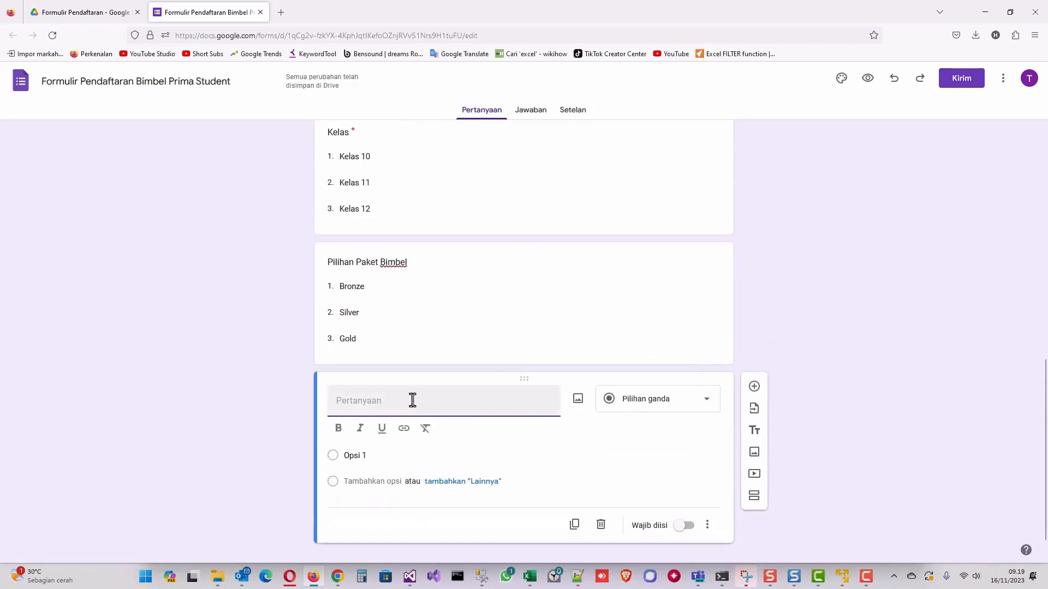
Add a Pas Foto 4x6 file-upload question, accepting uploads to Drive.
type("P")
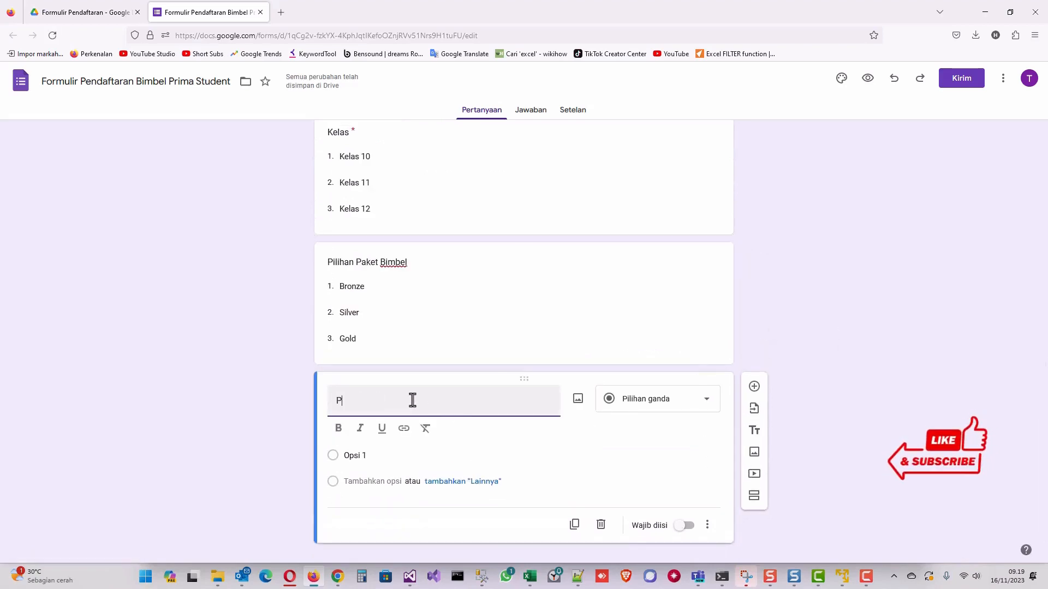
type("as Foto 4x6")
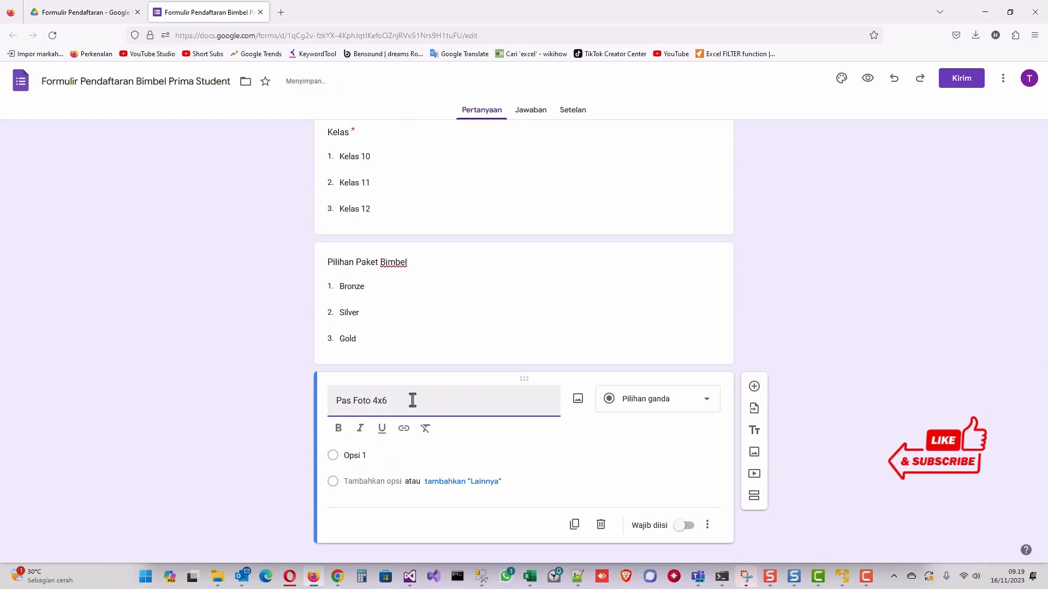
left_click(655, 407)
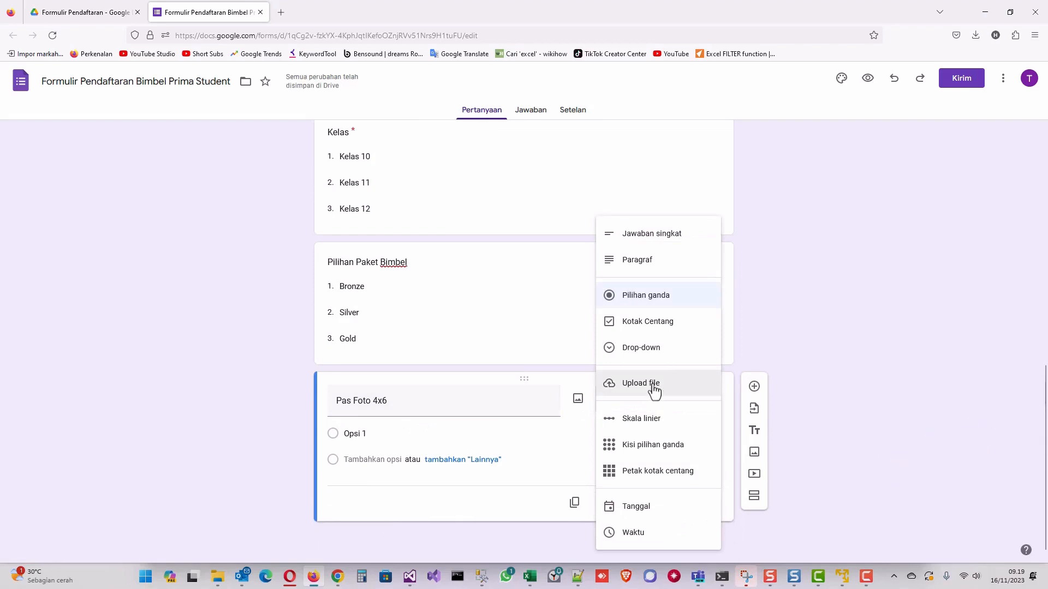
left_click(653, 391)
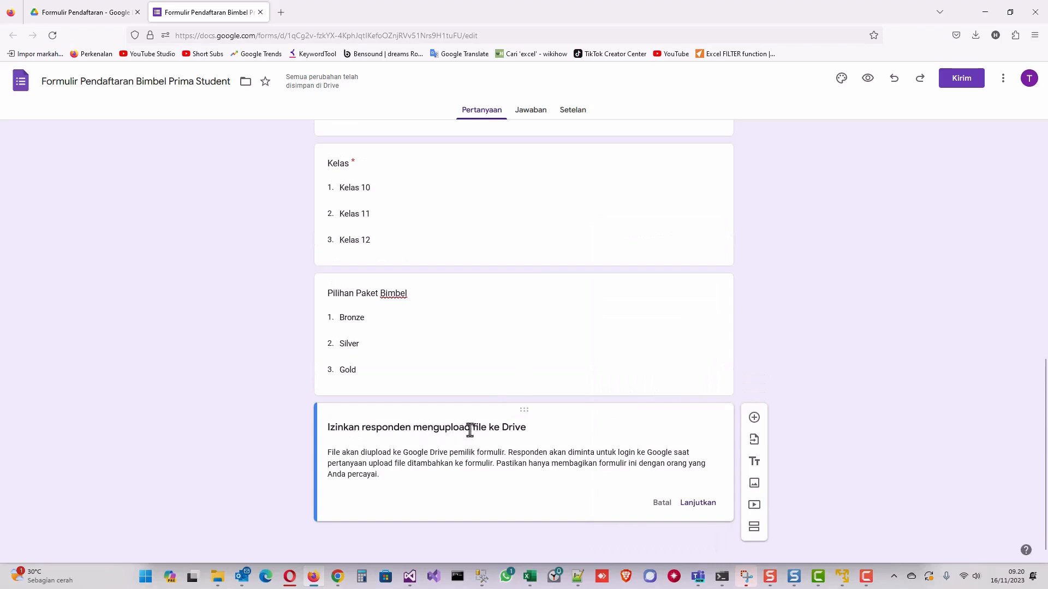
left_click(690, 505)
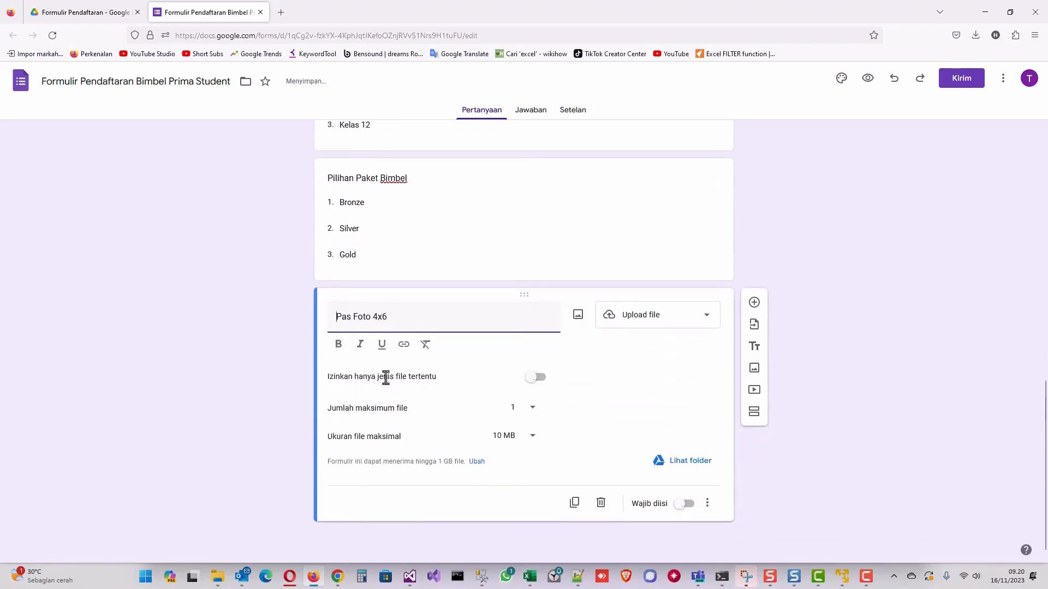
Restrict Pas Foto 4x6 uploads to Foto files with a 1 MB maximum size.
left_click(542, 380)
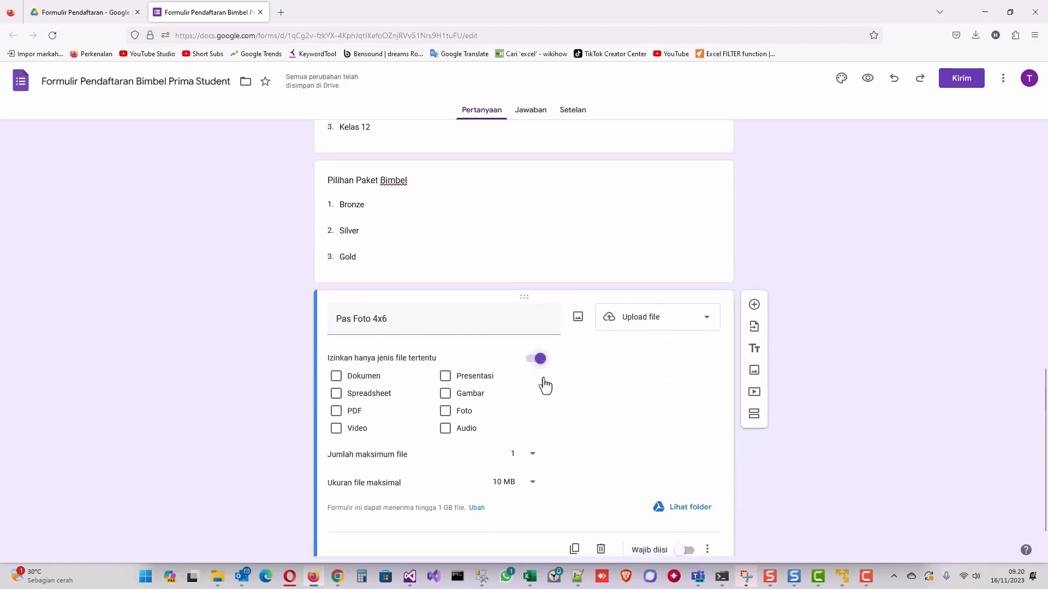
left_click(445, 410)
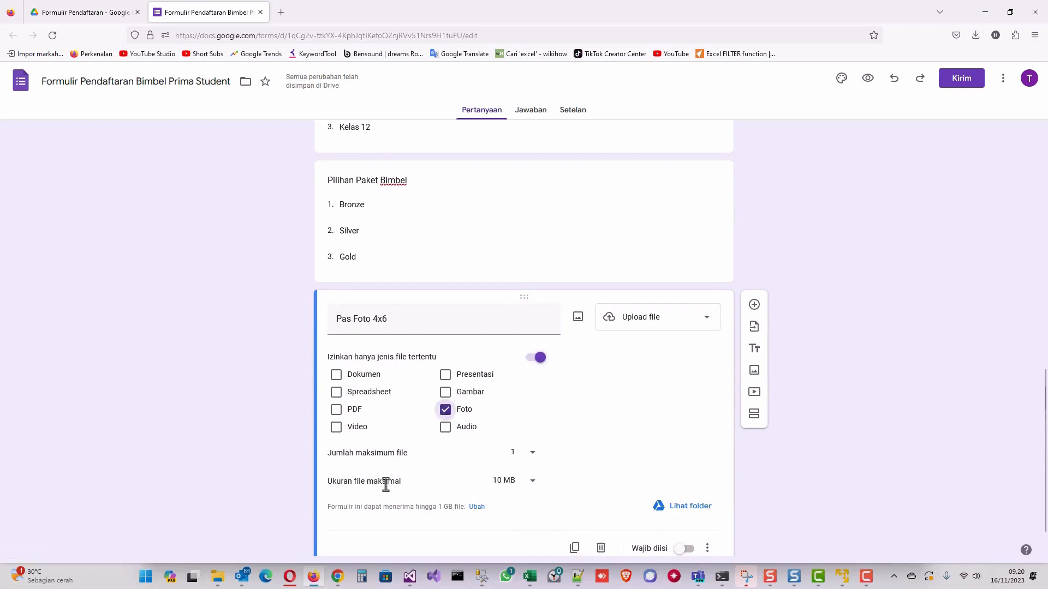
left_click(533, 483)
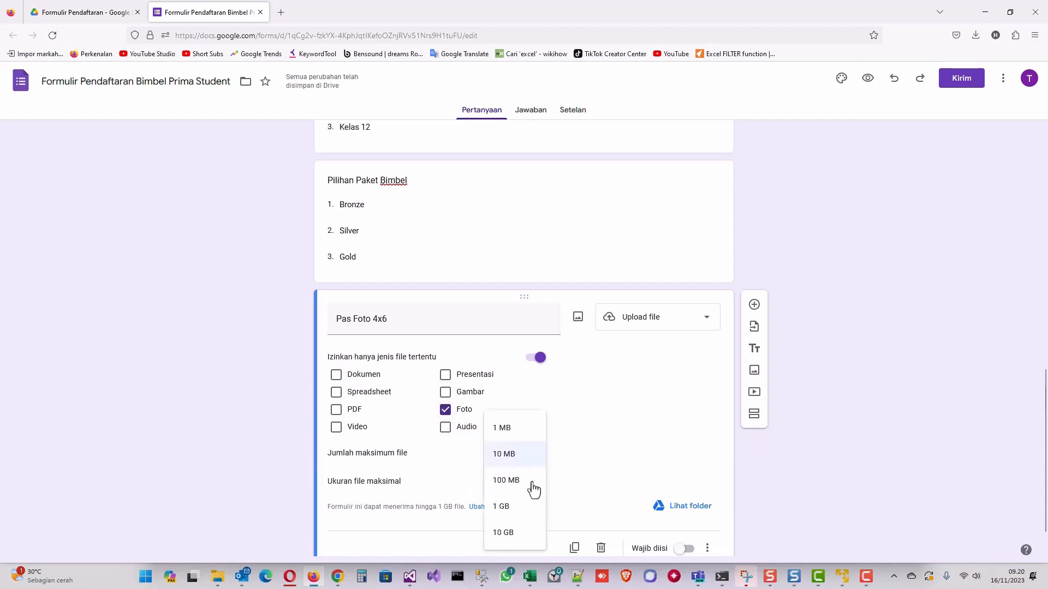
left_click(514, 435)
scroll(655, 451, "down", 1)
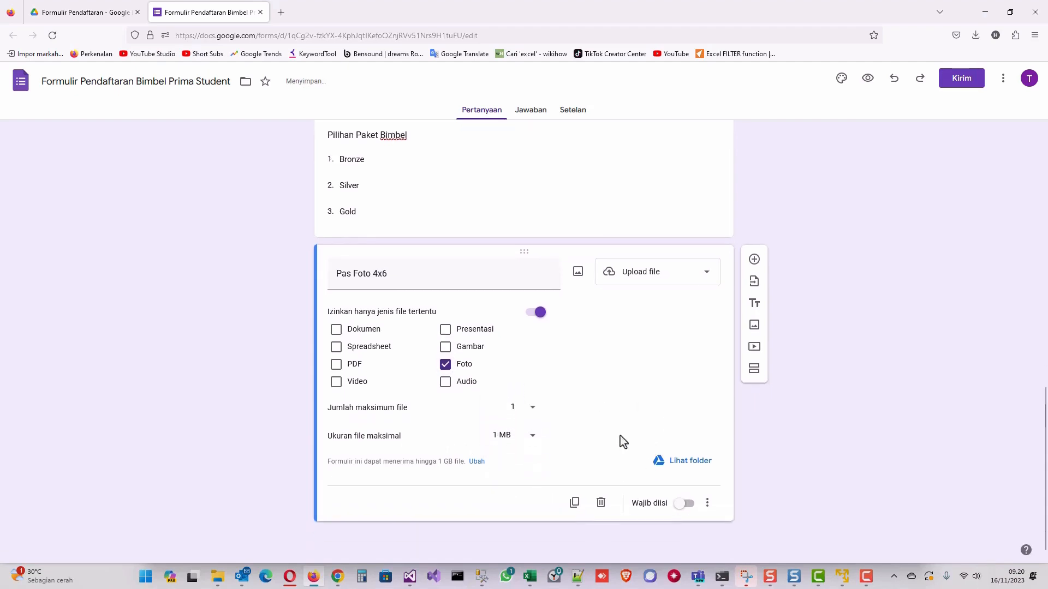
scroll(609, 398, "up", 15)
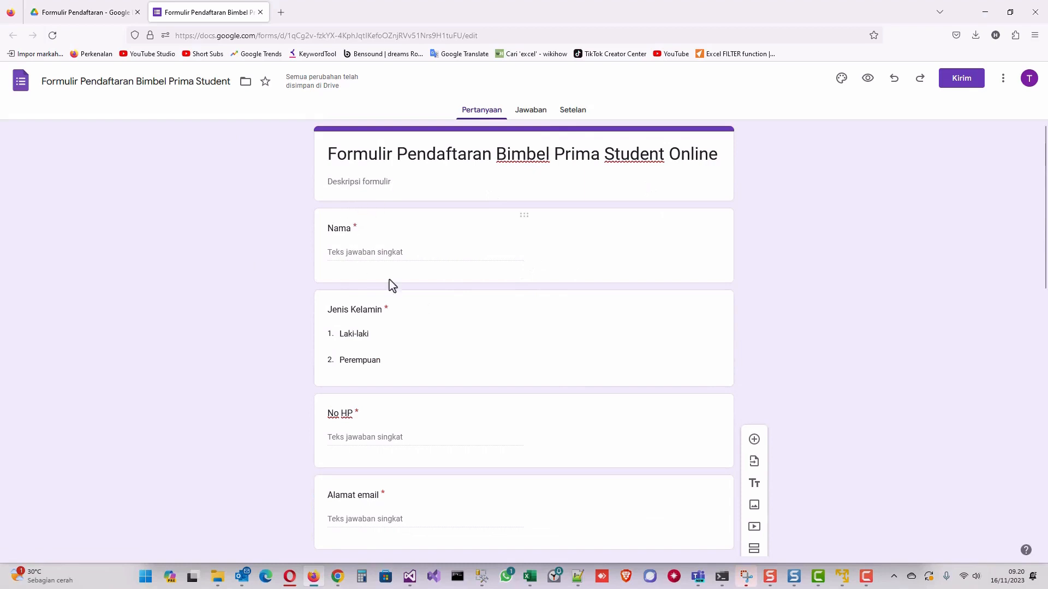
Open the Setelan tab and review the Jawaban options, highlighting the PERLU LOGIN heading.
left_click(573, 112)
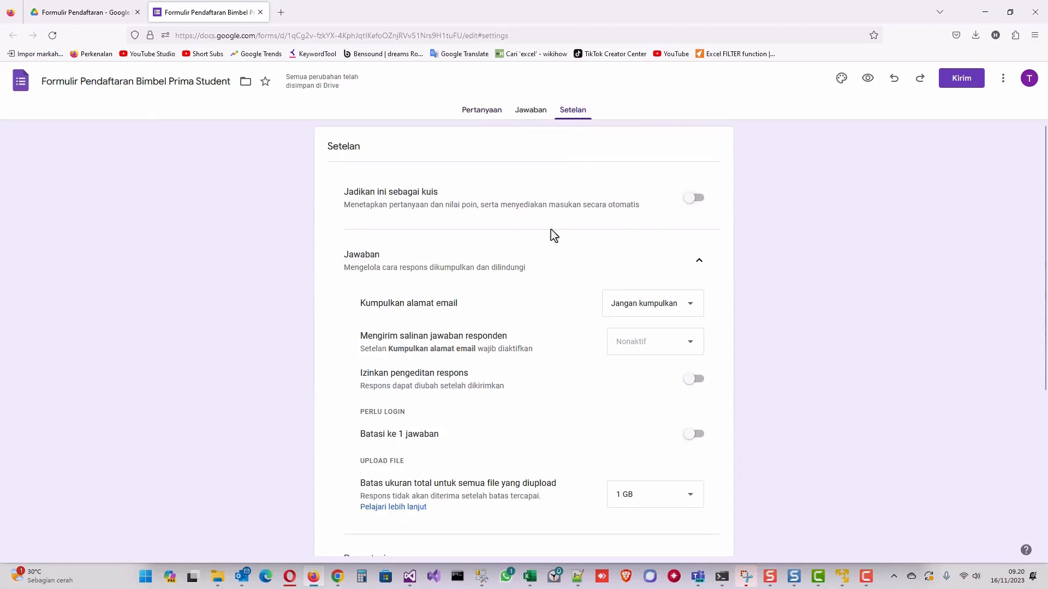
double_click(358, 255)
scroll(563, 362, "down", 1)
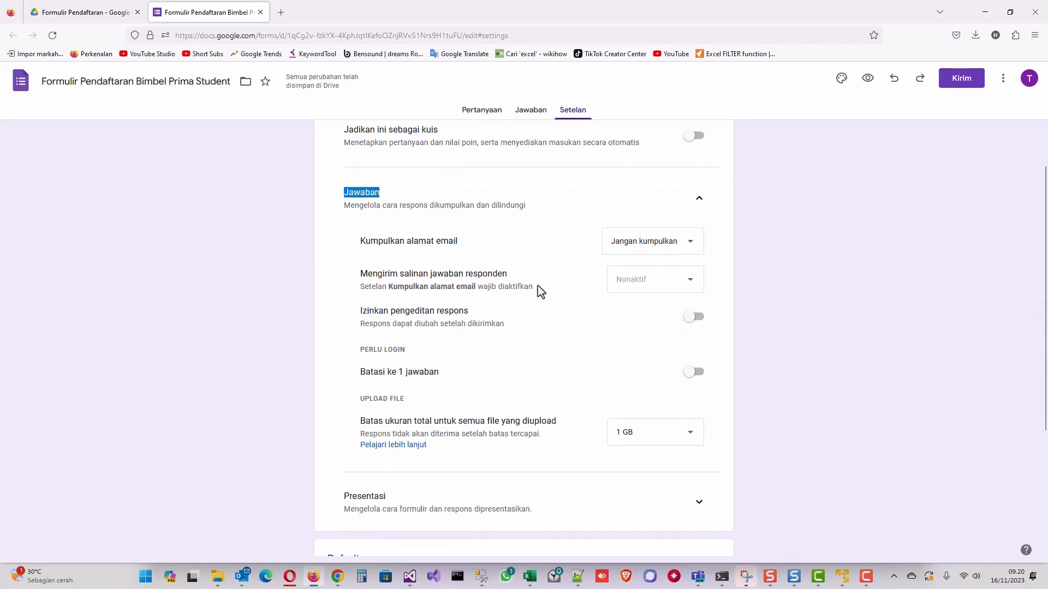
triple_click(372, 350)
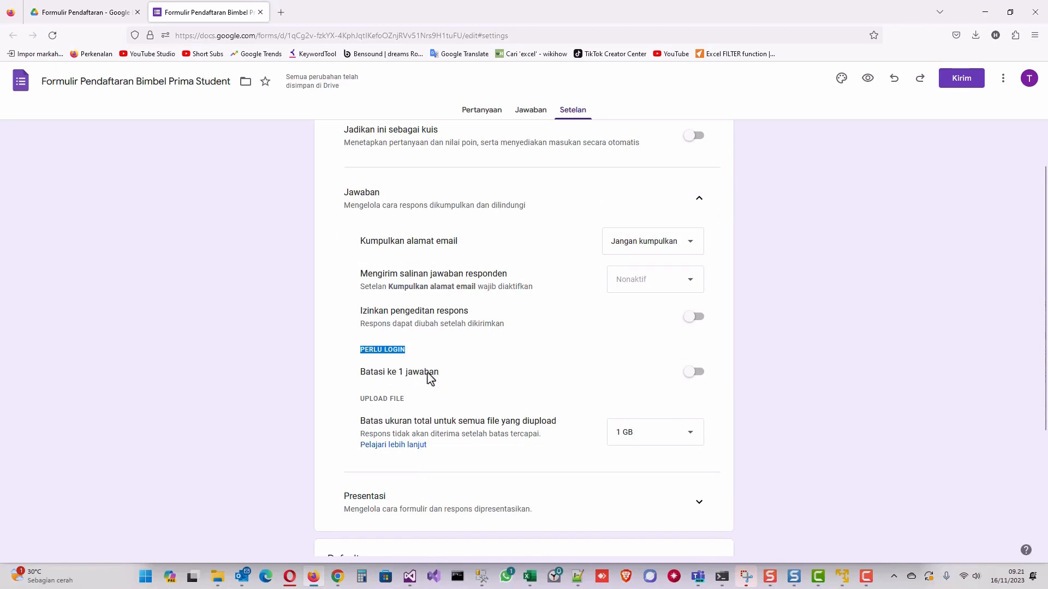
triple_click(377, 350)
double_click(376, 350)
scroll(475, 372, "down", 5)
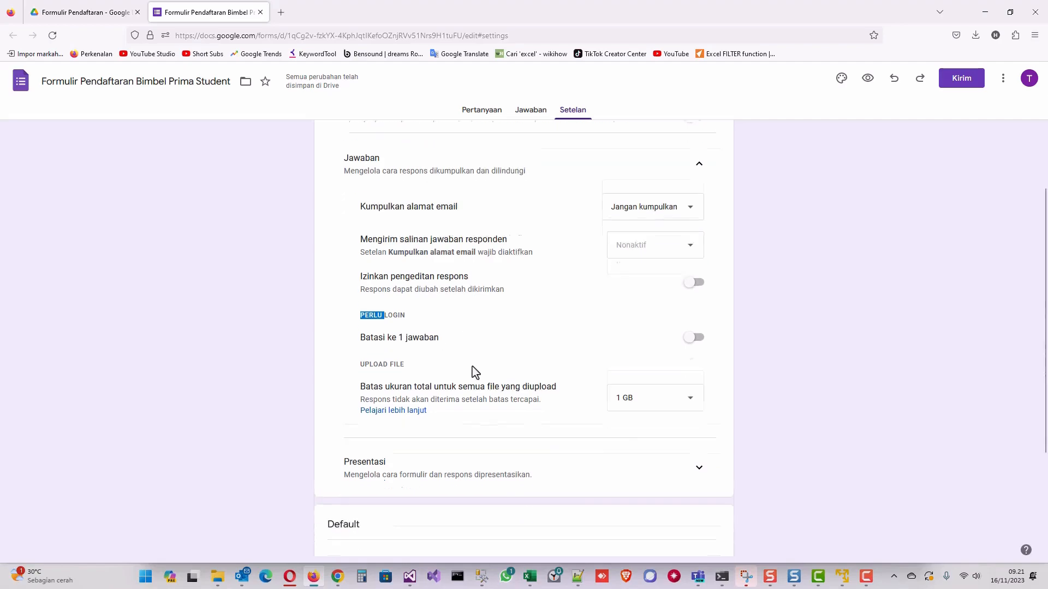
scroll(494, 336, "up", 5)
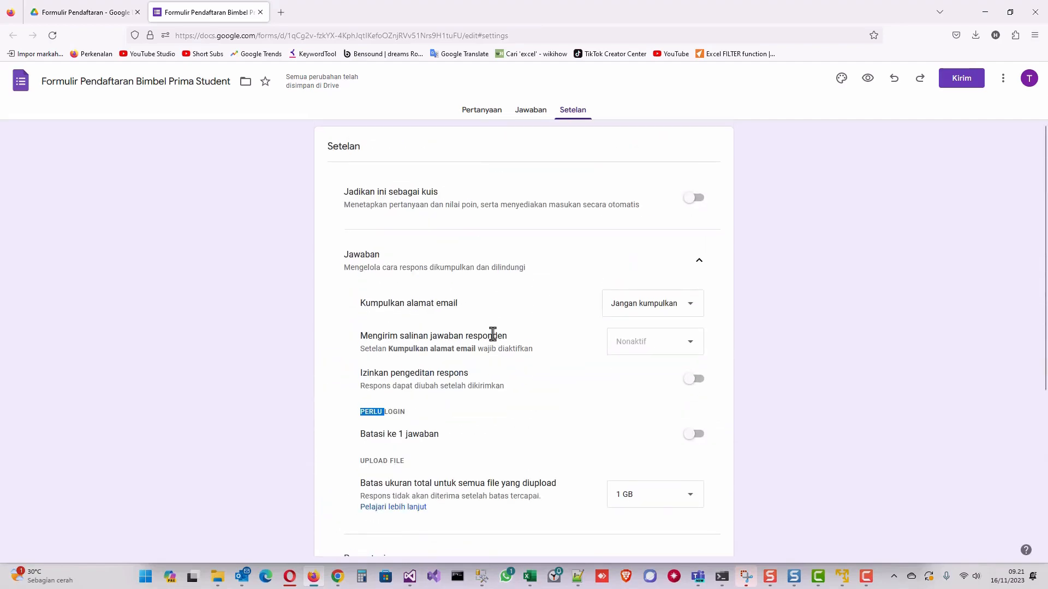
From the Kirim dialog's link option, copy the shortened forms.gle URL of the registration form.
left_click(480, 115)
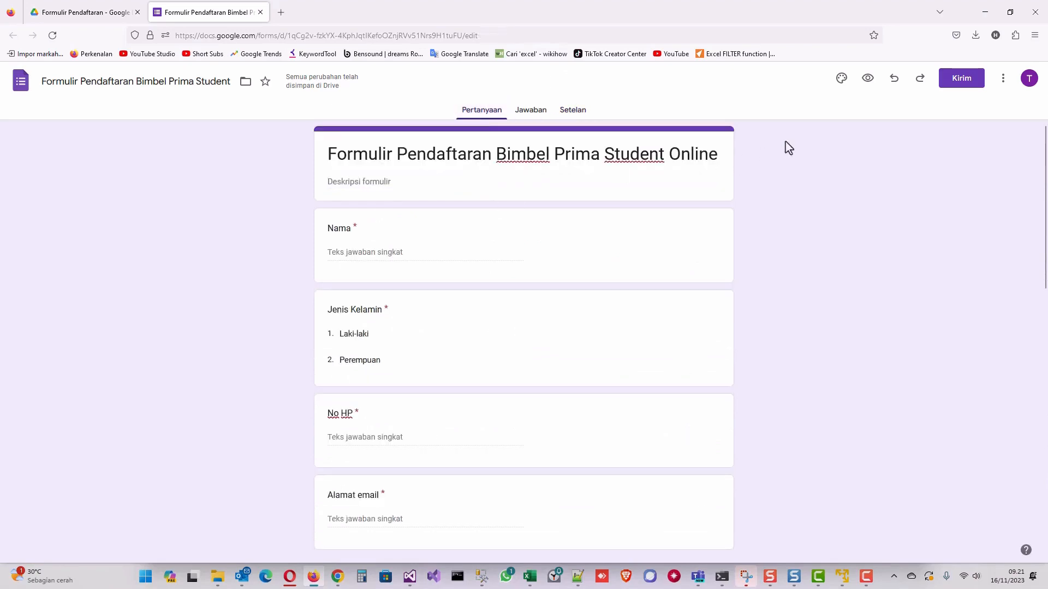
left_click(956, 84)
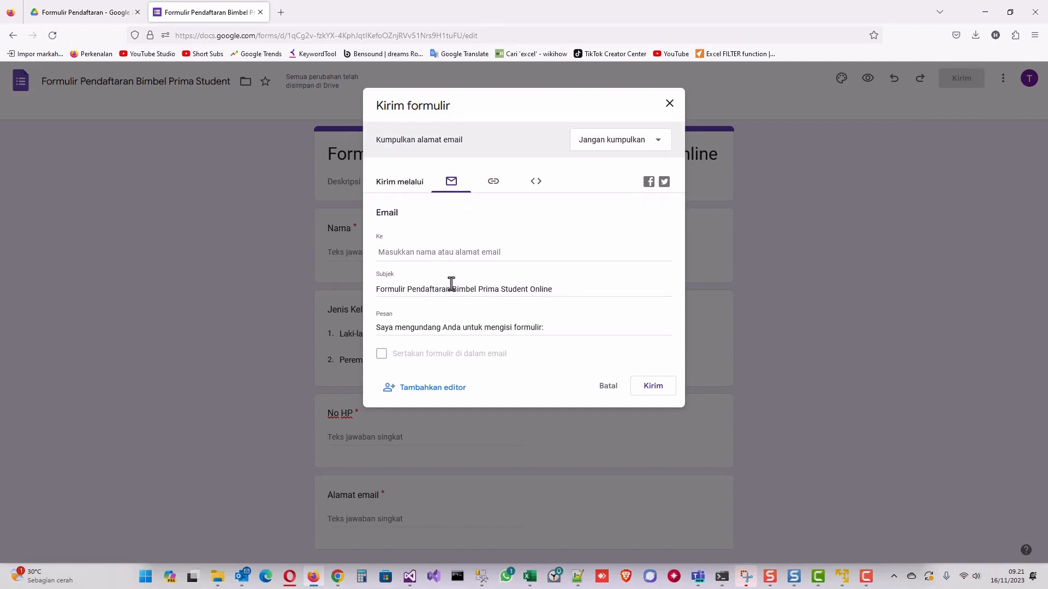
left_click(518, 252)
left_click(494, 185)
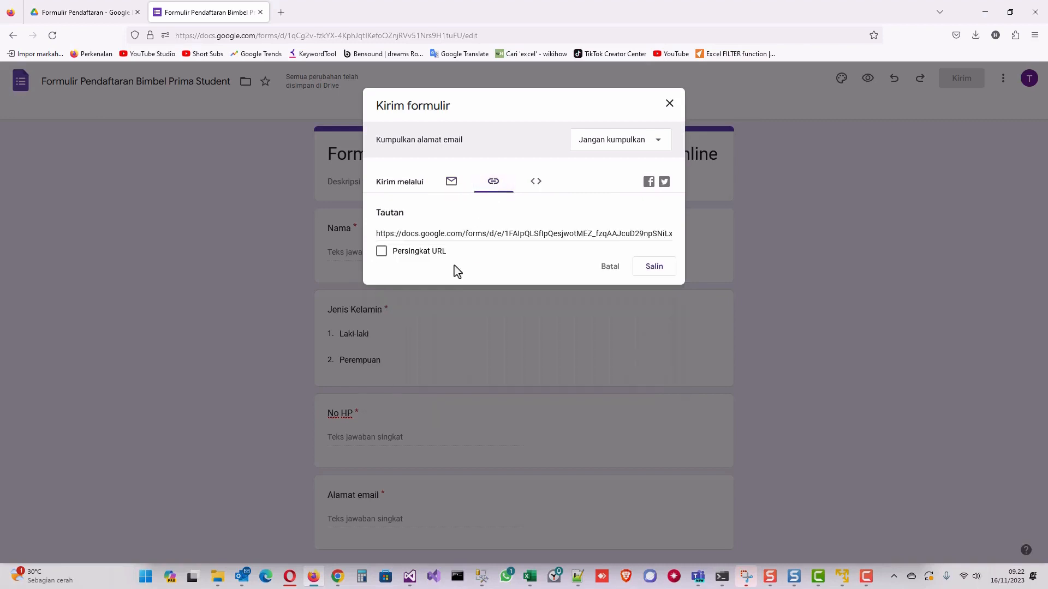
left_click(454, 234)
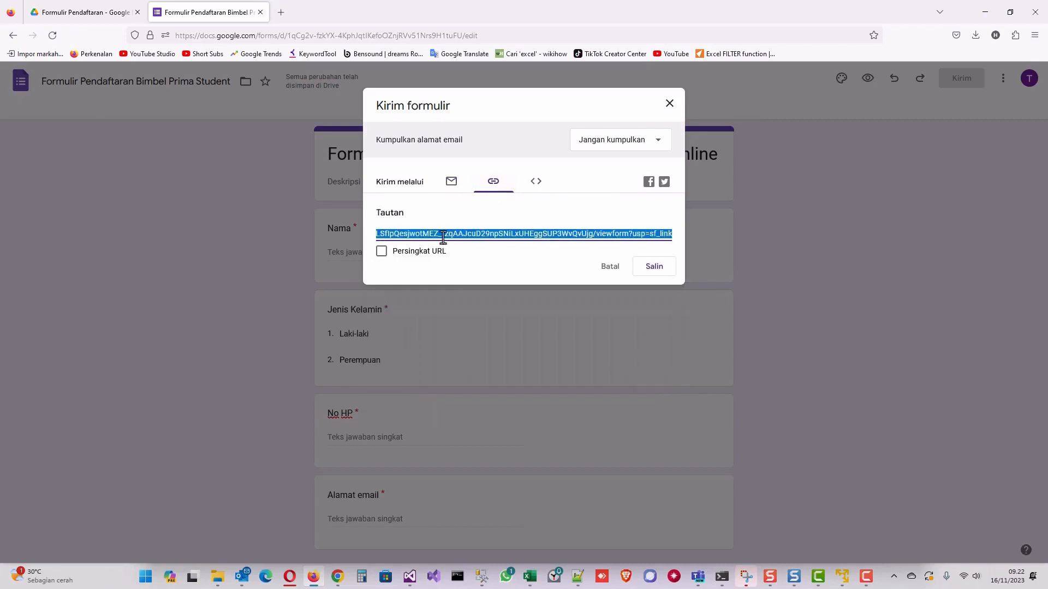
key("Home")
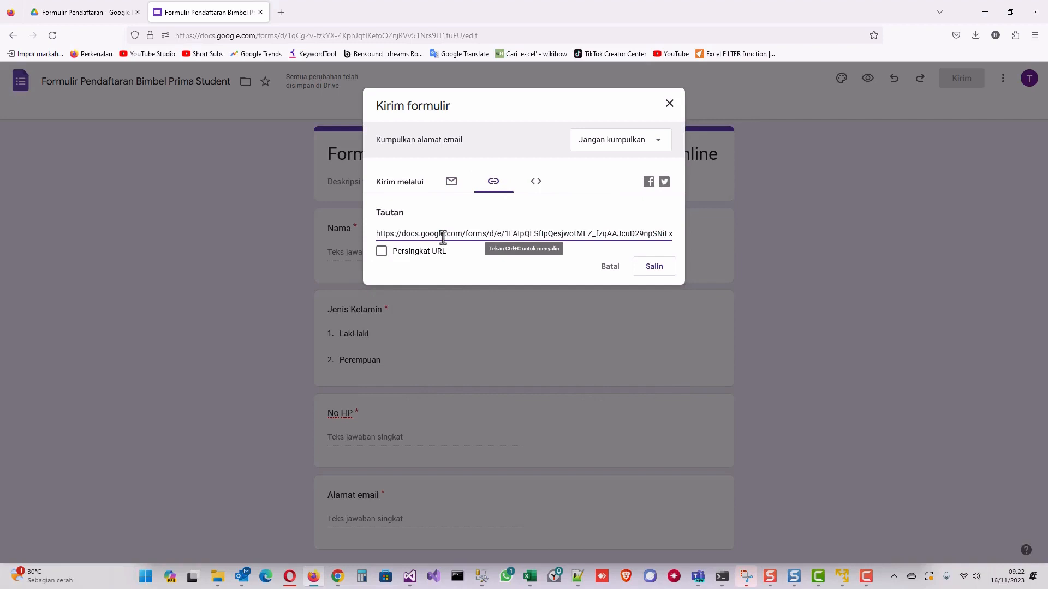
left_click(381, 253)
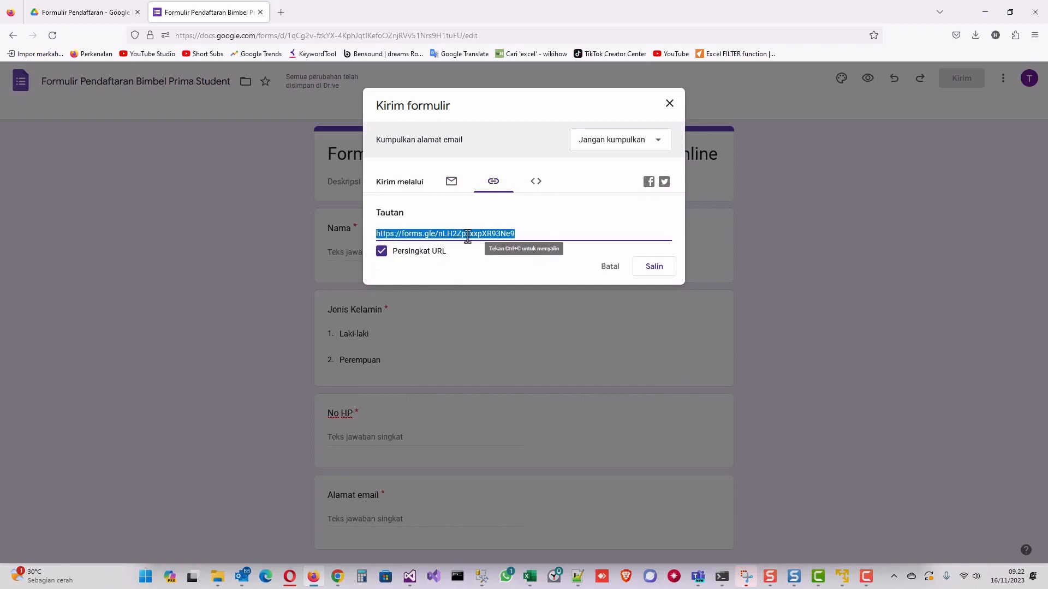
left_click(659, 269)
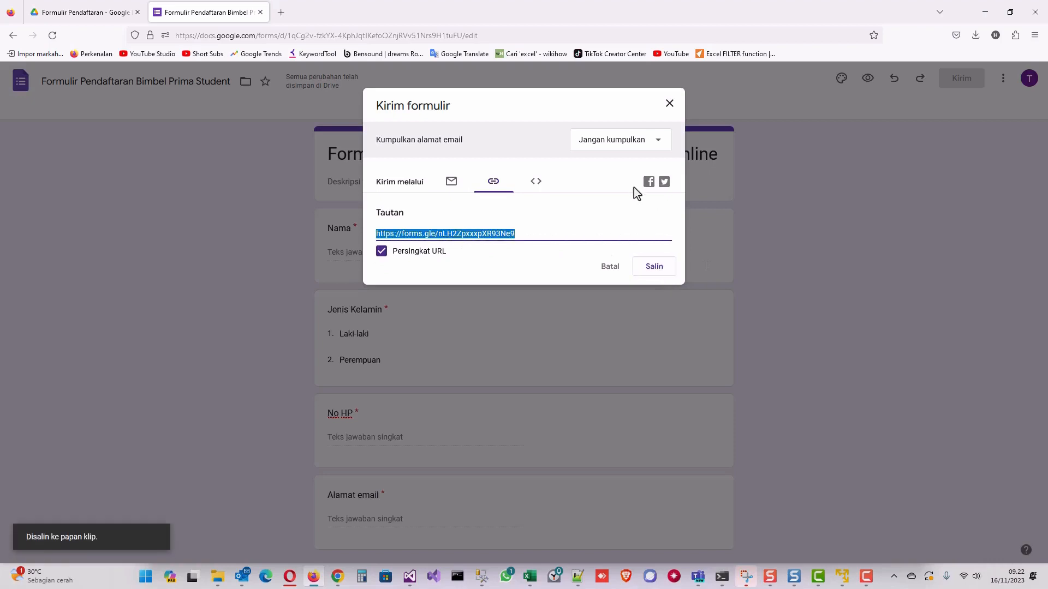
left_click(670, 104)
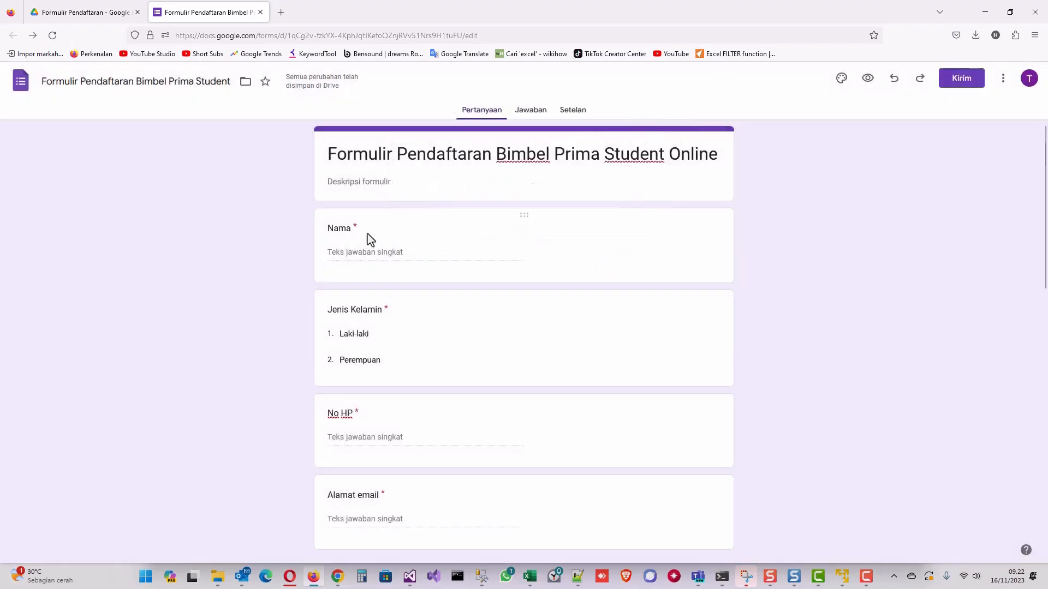
Paste the copied forms.gle link into the address bar of a new Firefox tab.
left_click(281, 13)
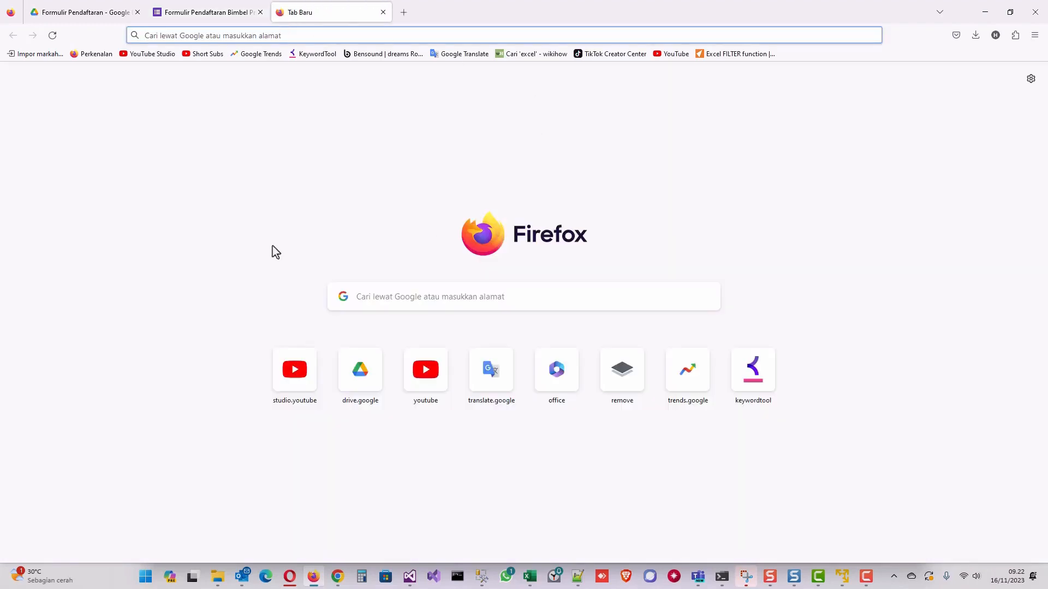
left_click(303, 35)
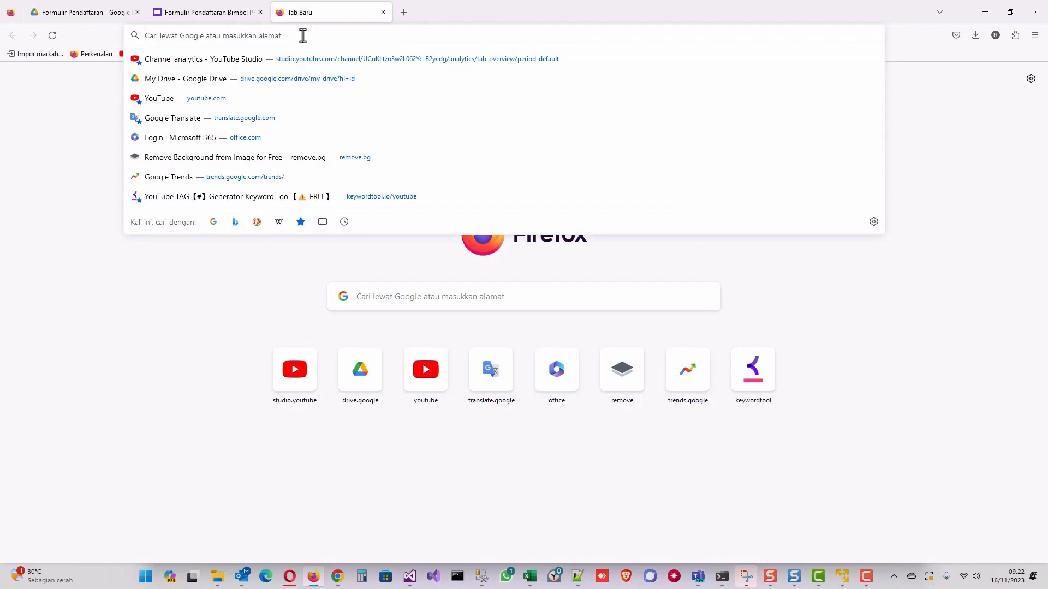
type("https://forms.gle/nLH2ZpxxxpXR93Ne9")
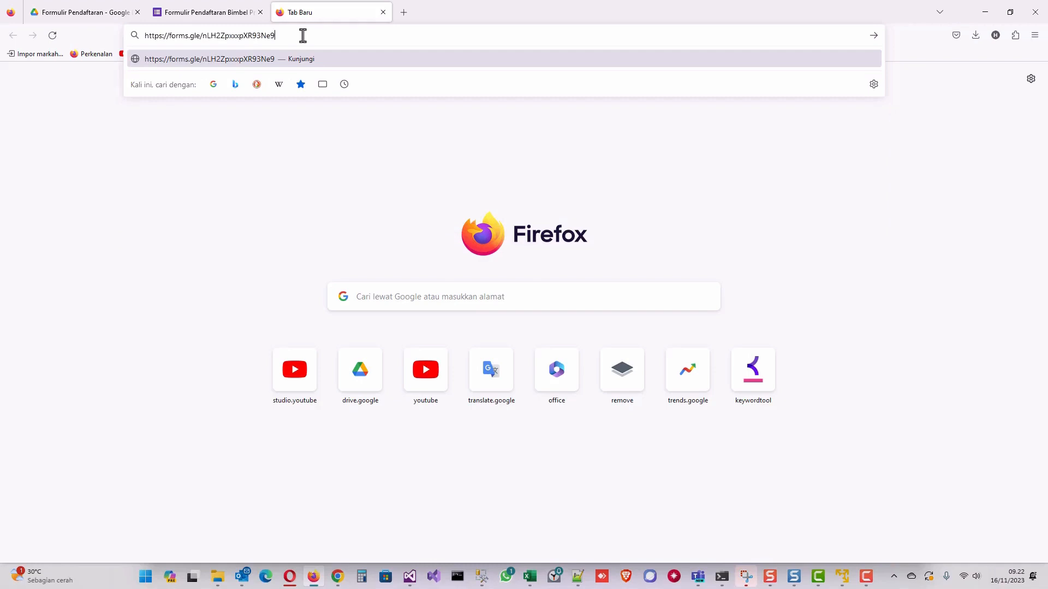
Load the pasted link to open the live registration form's viewform page.
left_click(328, 57)
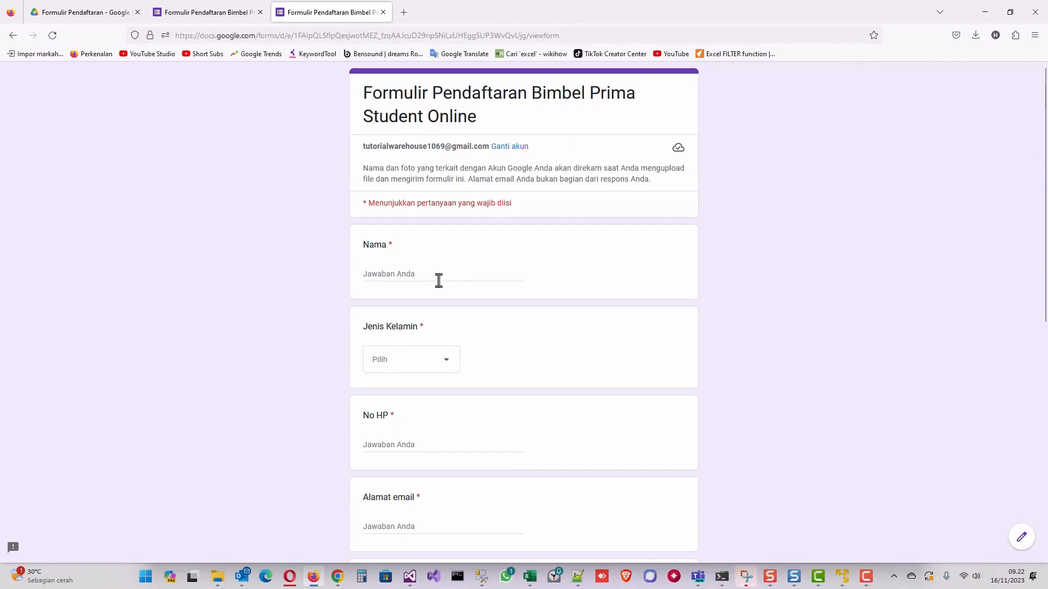
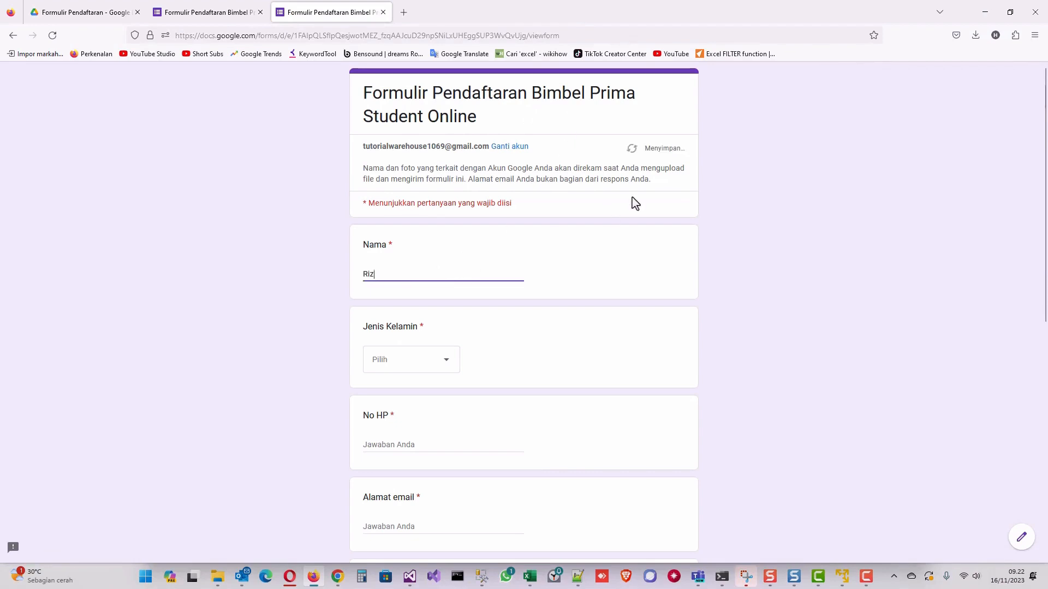
Enter the respondent's name, choose Laki-laki, and fill in the phone number and e-mail address.
left_click(436, 357)
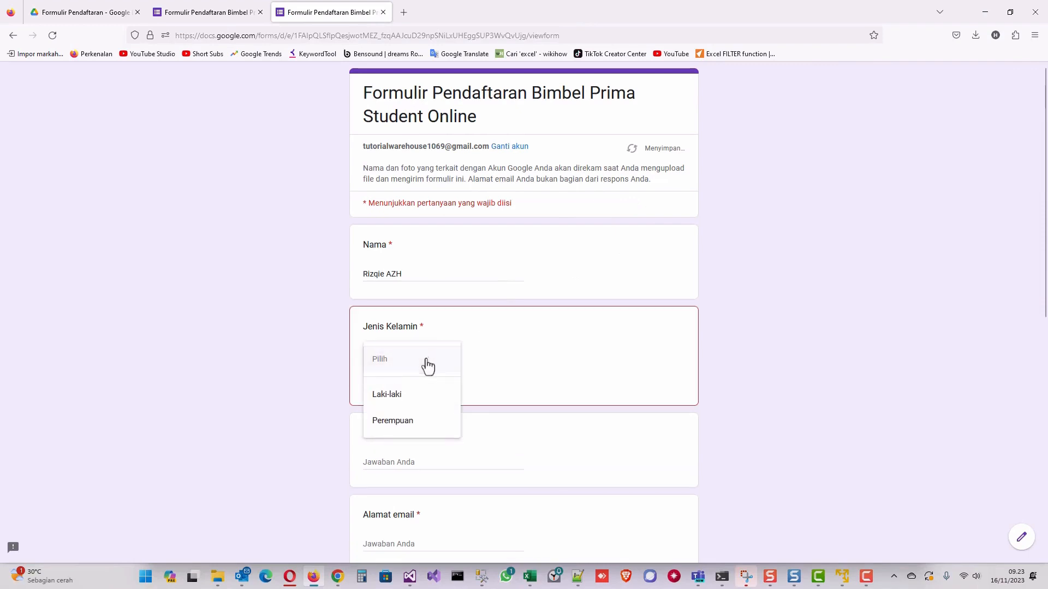
left_click(398, 404)
left_click(397, 446)
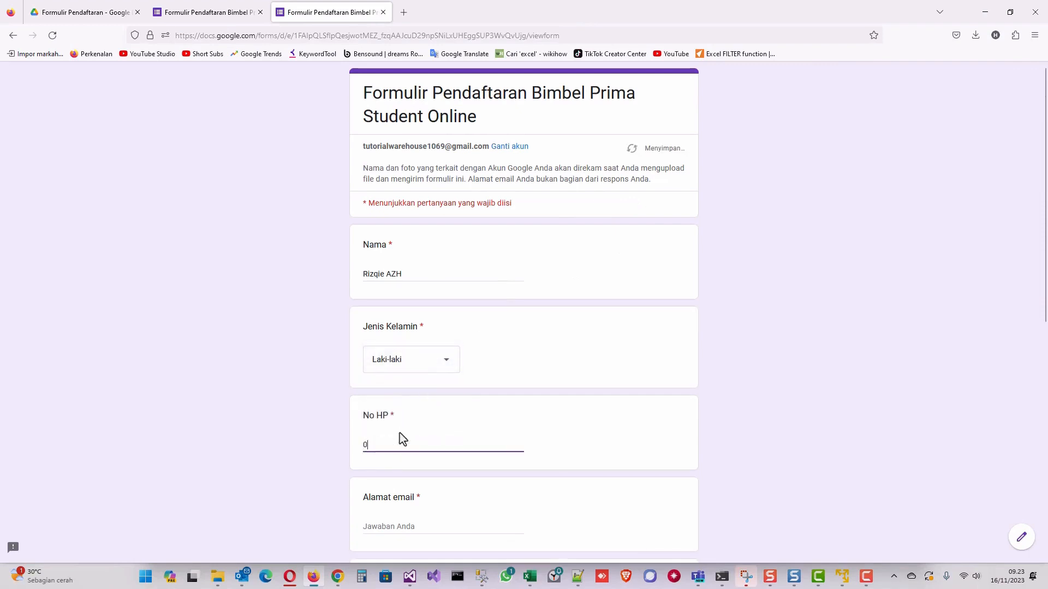
key("Tab")
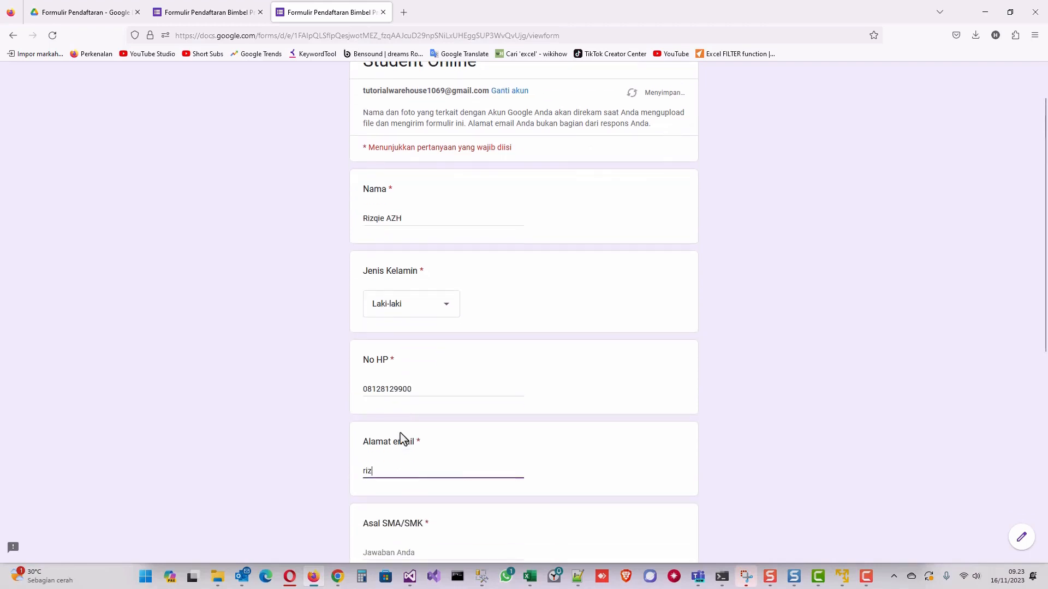
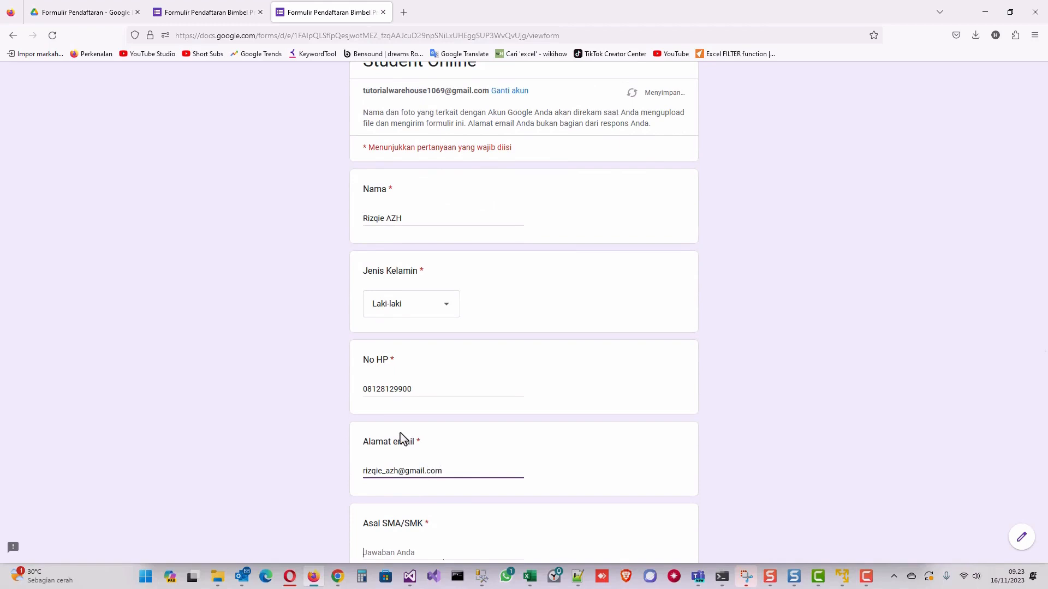
type("SMK RUZ KUDUS")
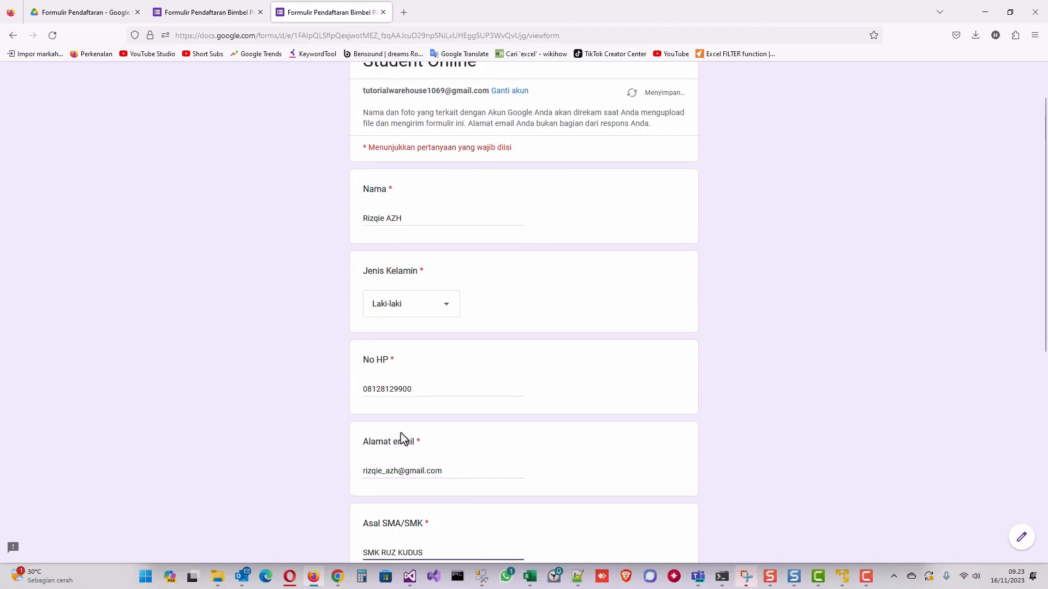
Correct the school name, then choose Kelas 12 and the Silver tutoring package.
scroll(402, 438, "down", 3)
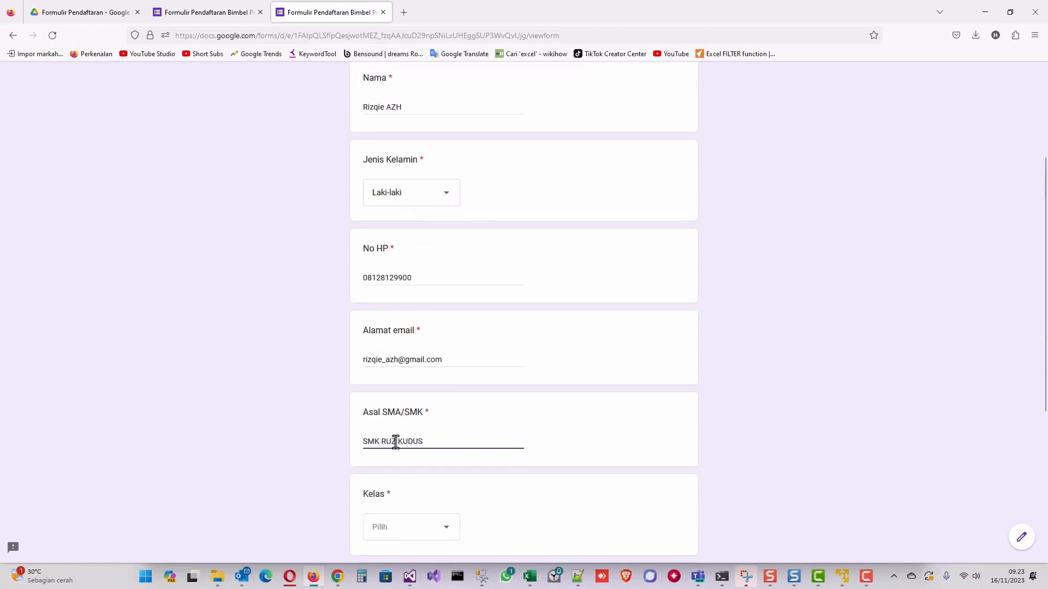
key("BackSpace")
type("S")
left_click(405, 533)
left_click(397, 533)
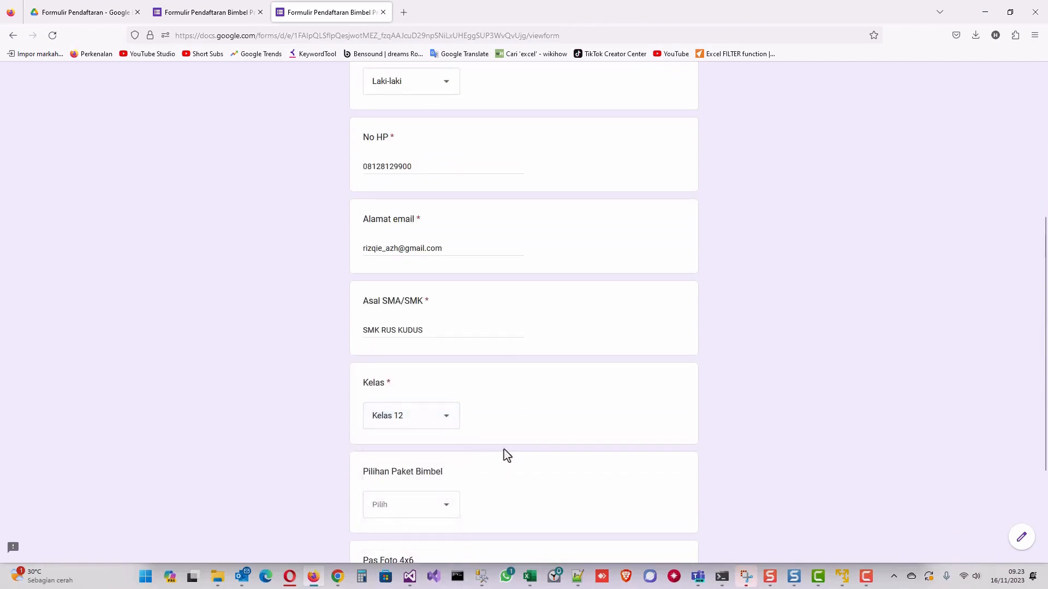
scroll(491, 436, "down", 3)
left_click(411, 400)
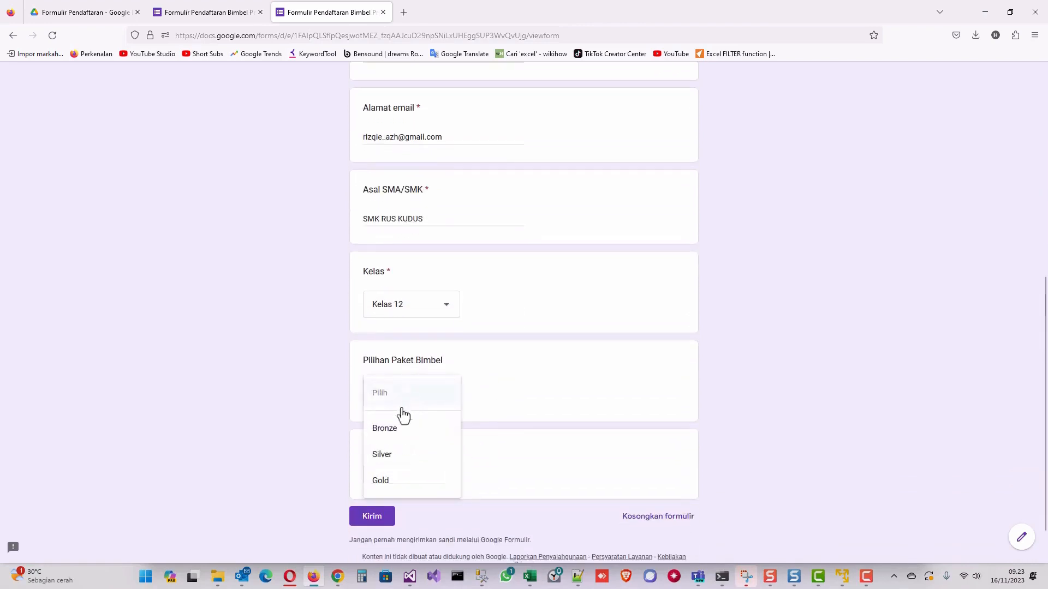
left_click(386, 458)
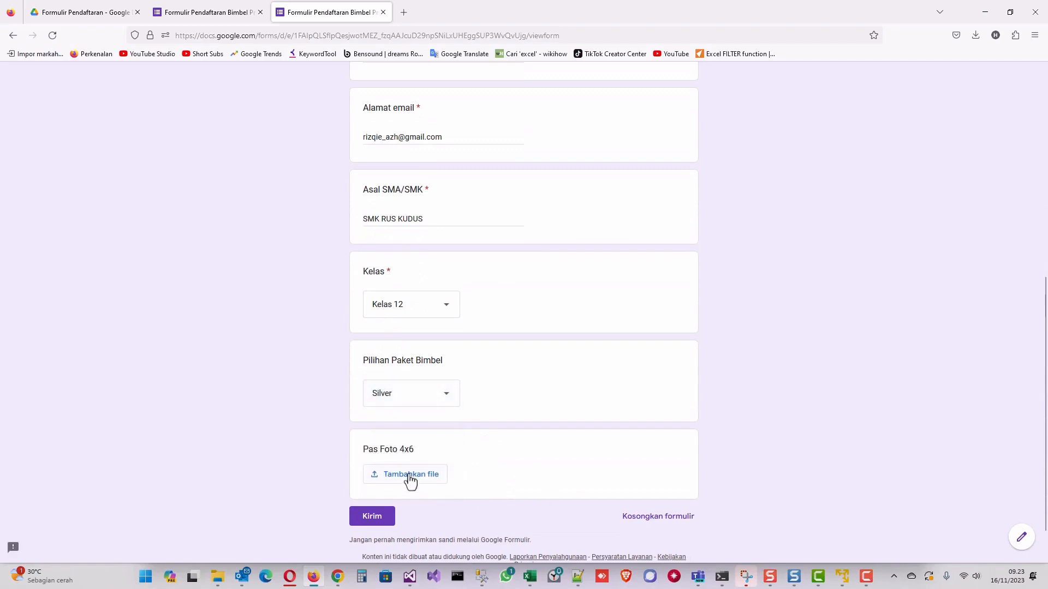
Upload the student's photo file to the Pas Foto 4x6 question.
left_click(406, 475)
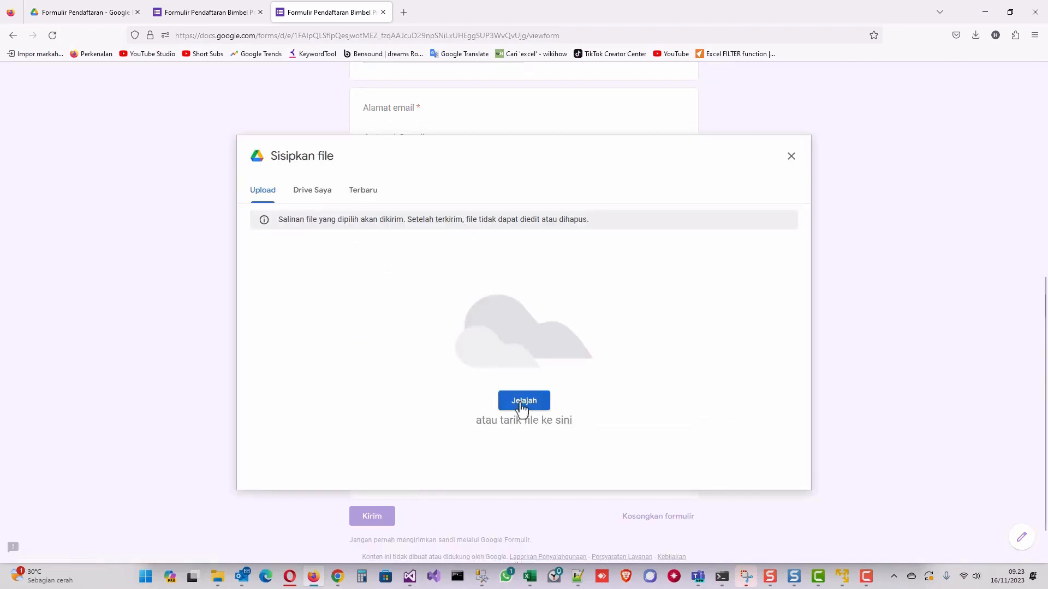
left_click(520, 404)
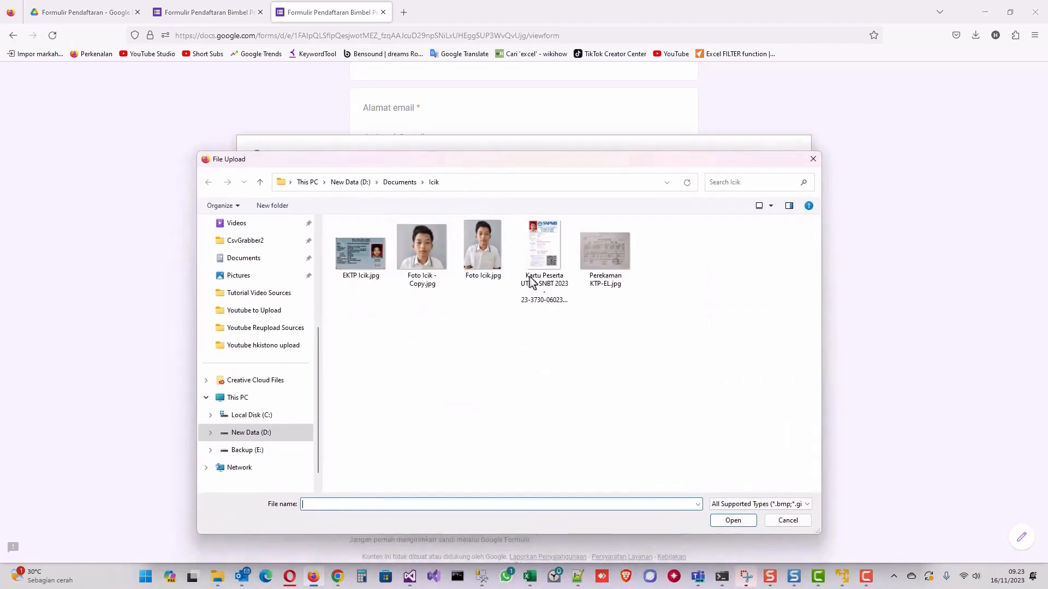
left_click(548, 316)
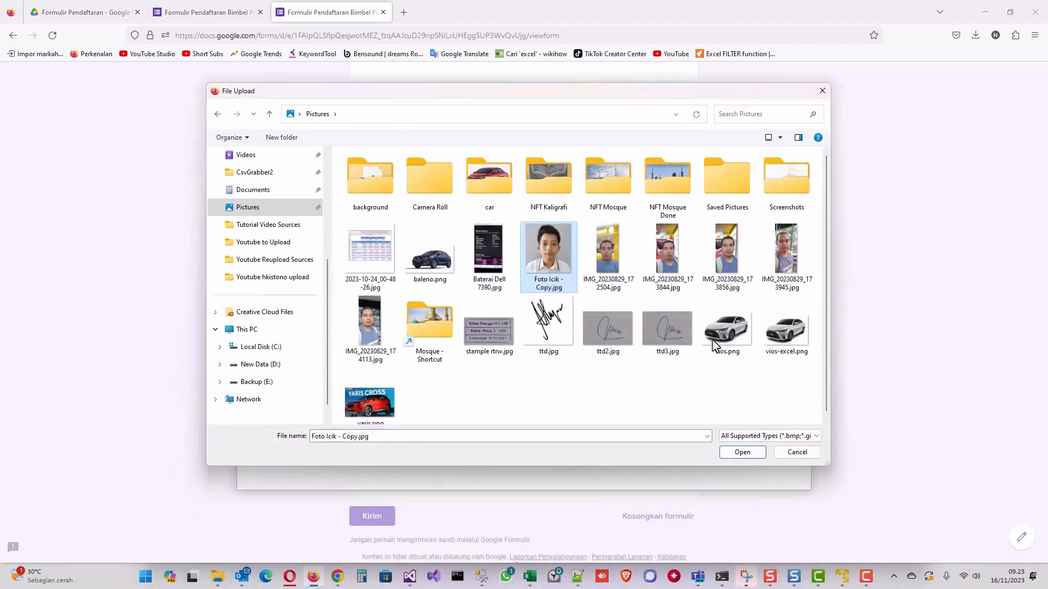
key("Return")
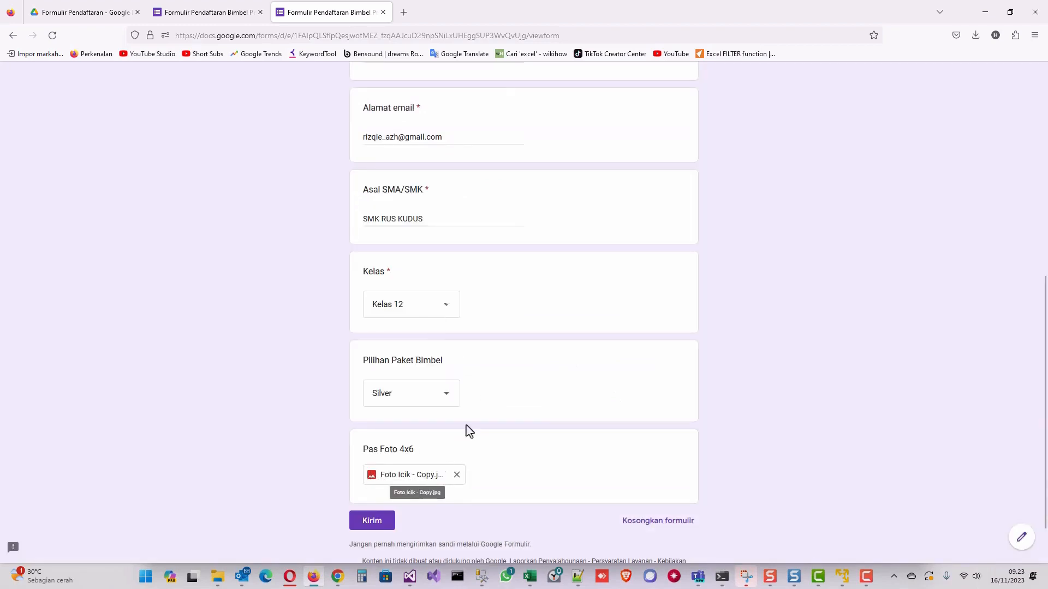
Review the filled answers and submit the first test registration.
scroll(522, 413, "up", 2)
scroll(521, 414, "up", 5)
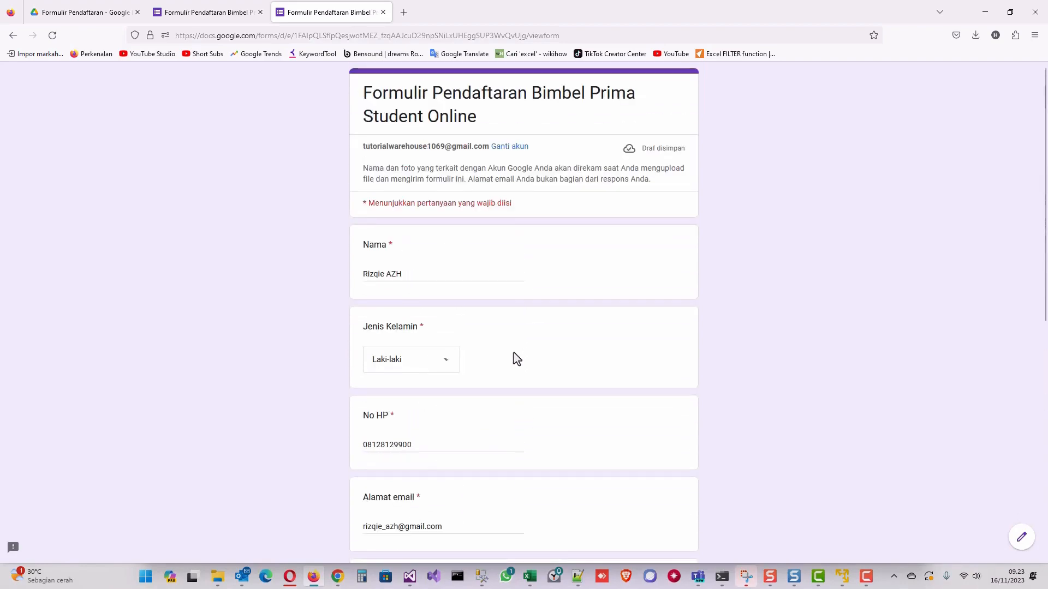
scroll(515, 358, "down", 1)
scroll(516, 358, "down", 6)
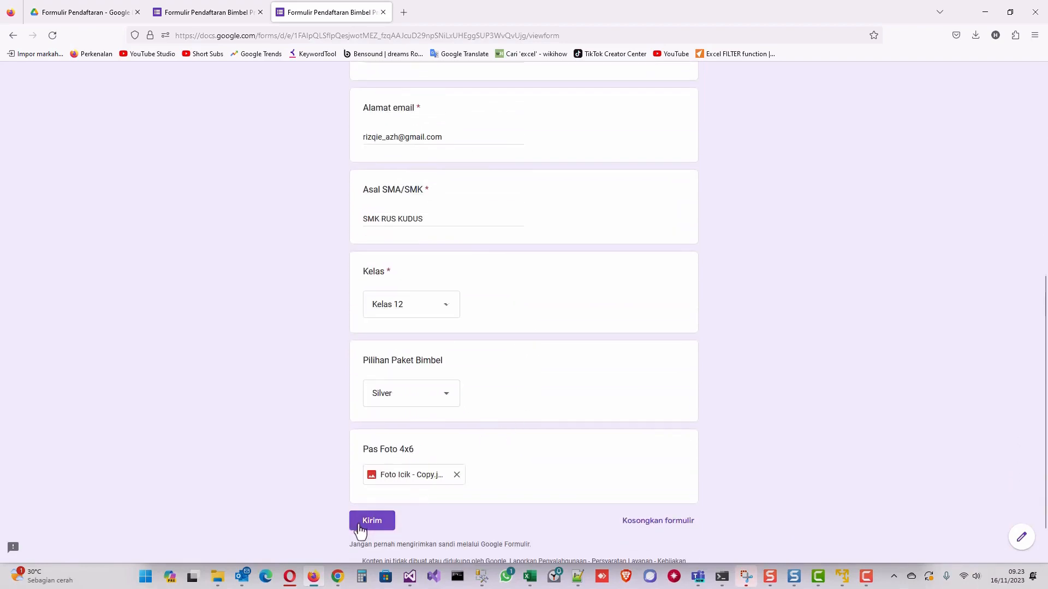
left_click(373, 522)
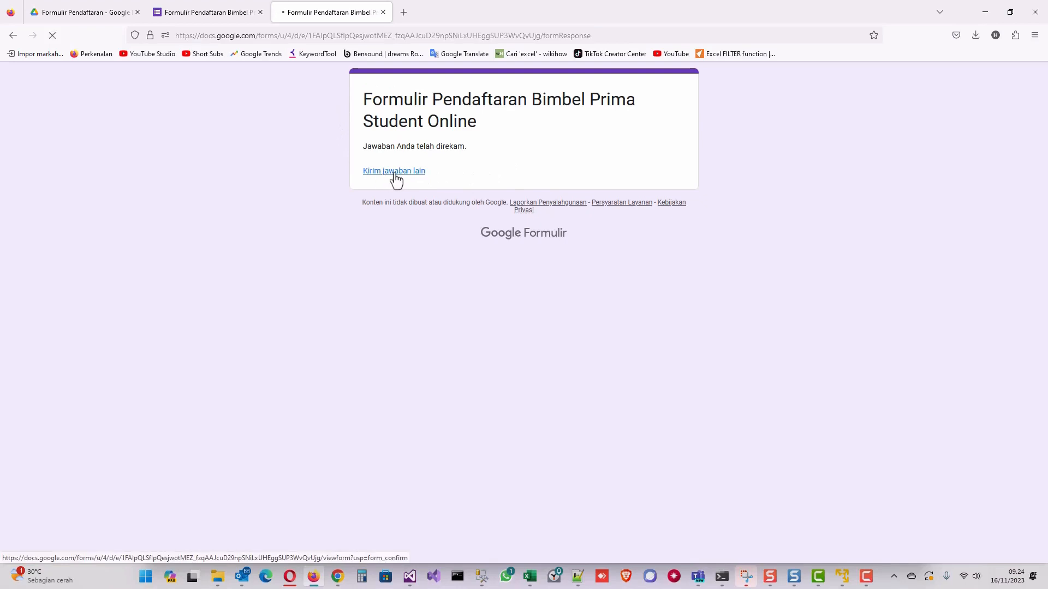
Enter the second respondent's name, choose the Gold package, and submit the registration.
left_click(403, 274)
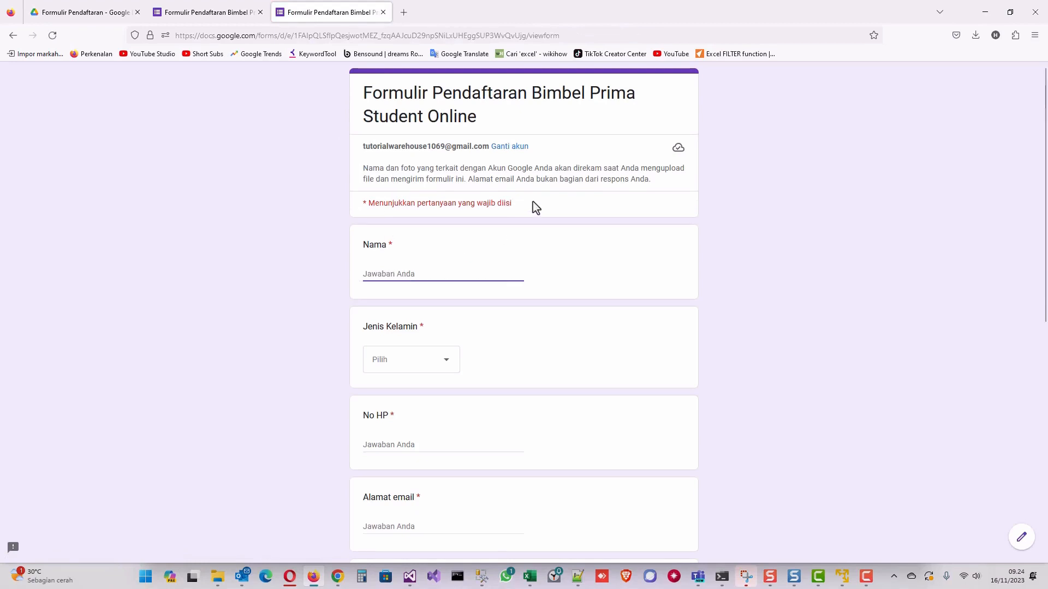
type("R")
key("BackSpace")
type("Alis")
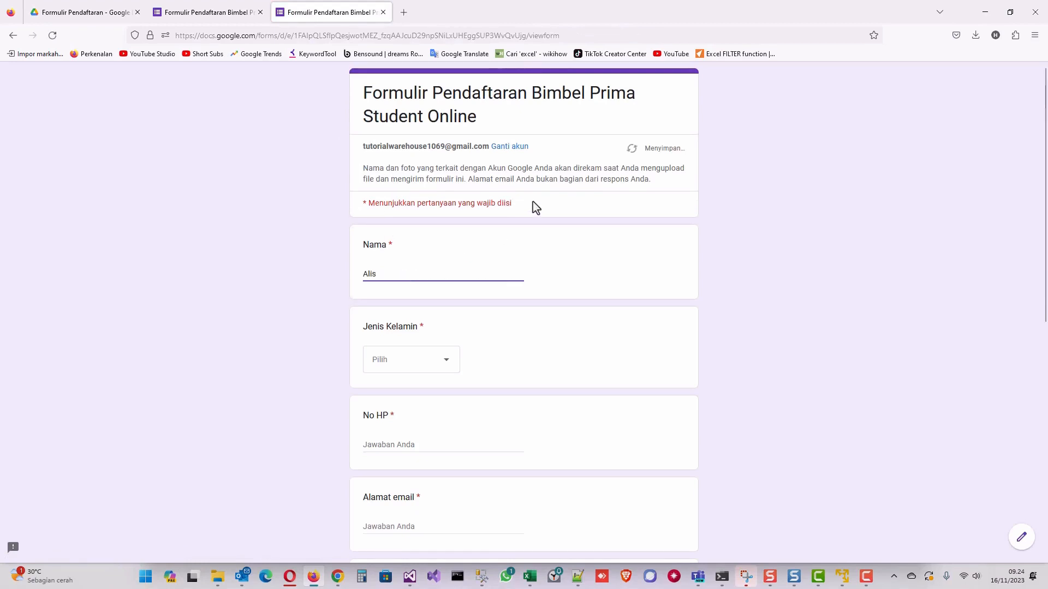
type("ha")
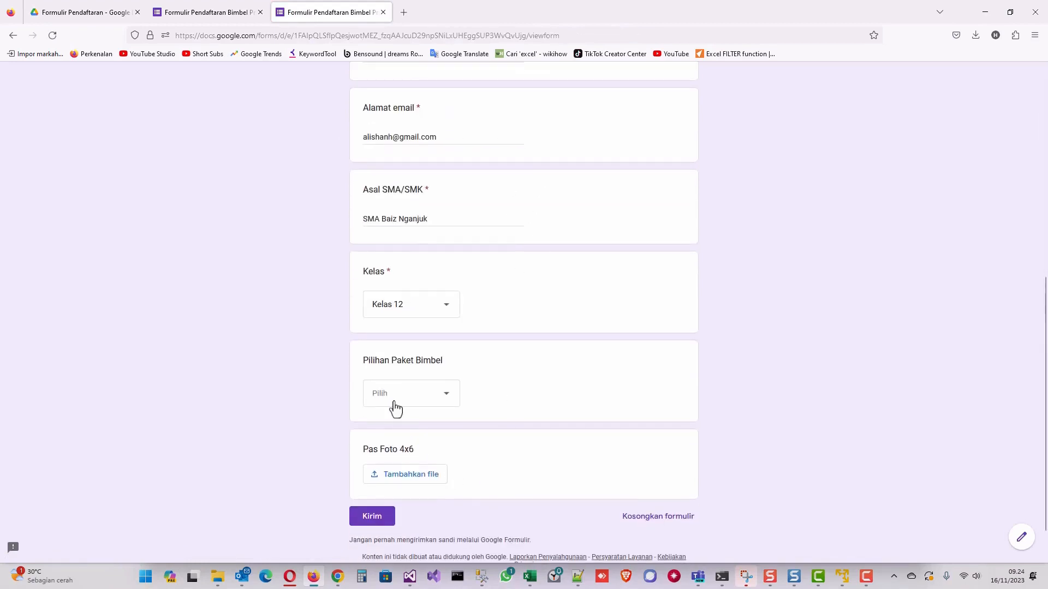
left_click(395, 408)
left_click(391, 483)
left_click(370, 519)
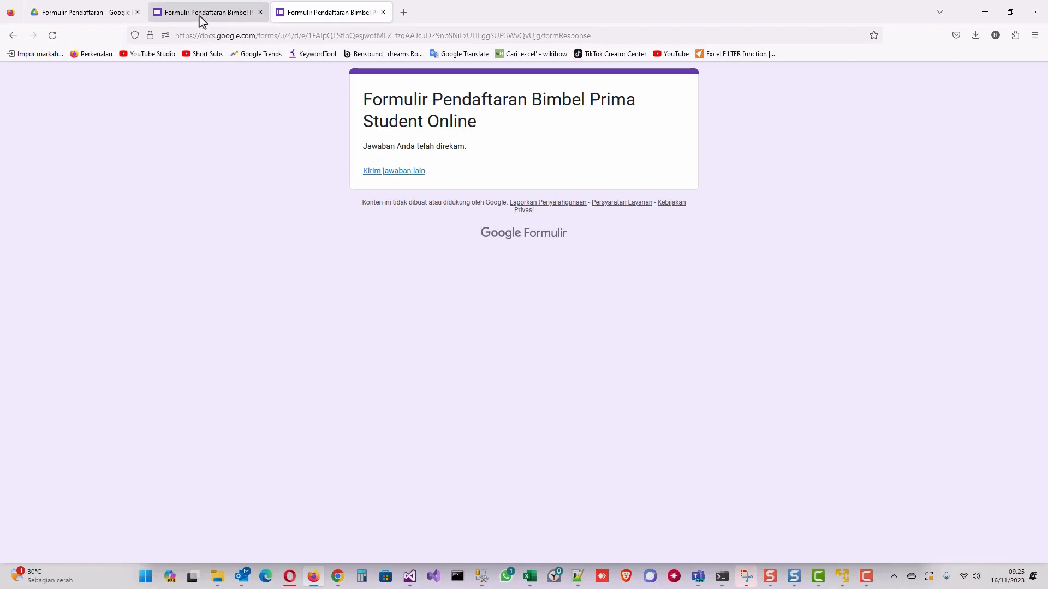
Open the Jawaban tab in the form editor and scroll through the 2-response summary.
left_click(216, 18)
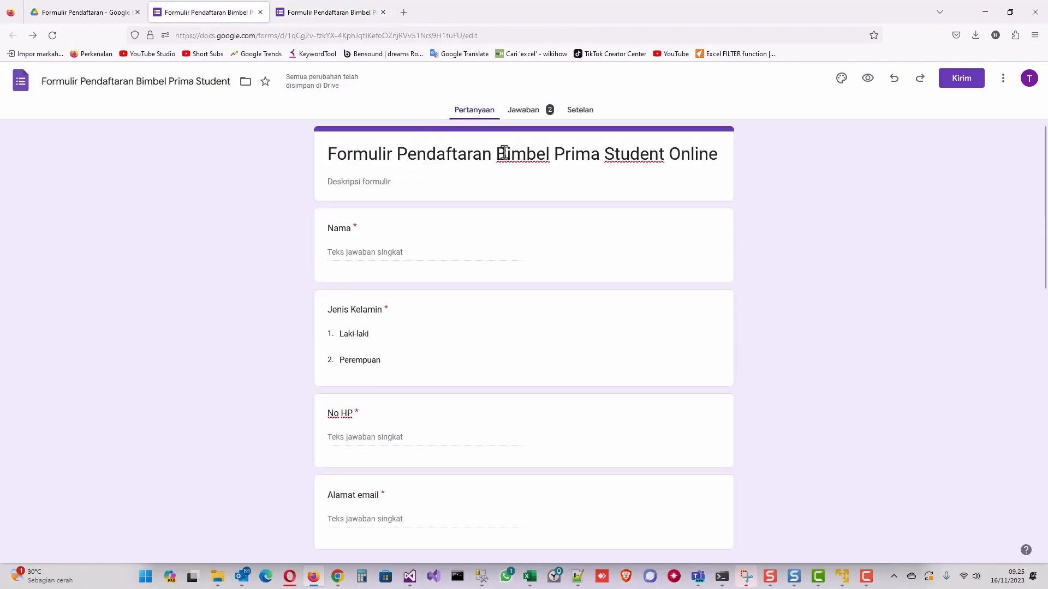
left_click(522, 115)
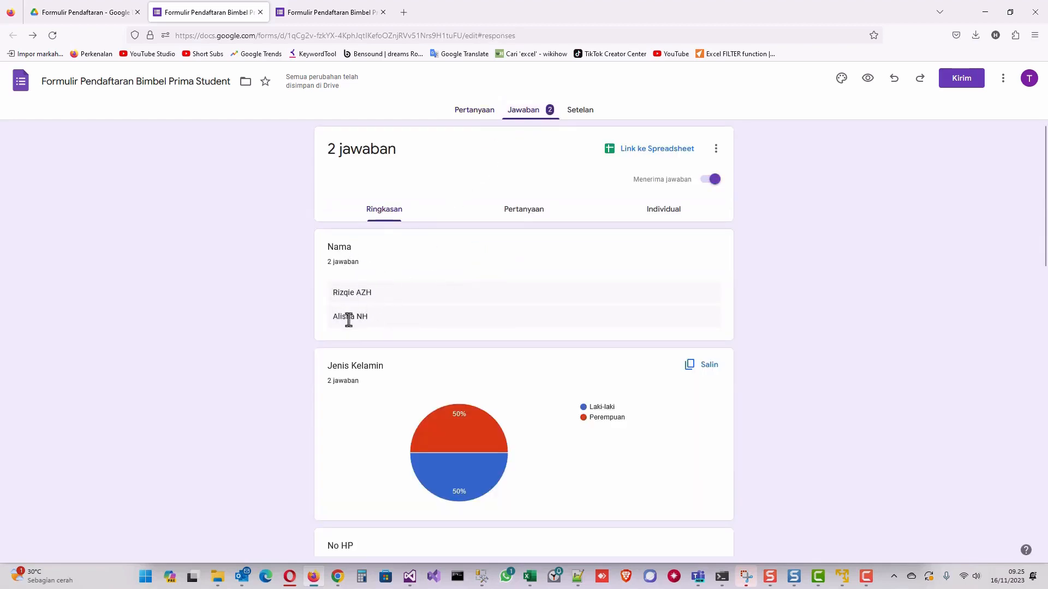
scroll(377, 330, "down", 2)
scroll(414, 322, "down", 3)
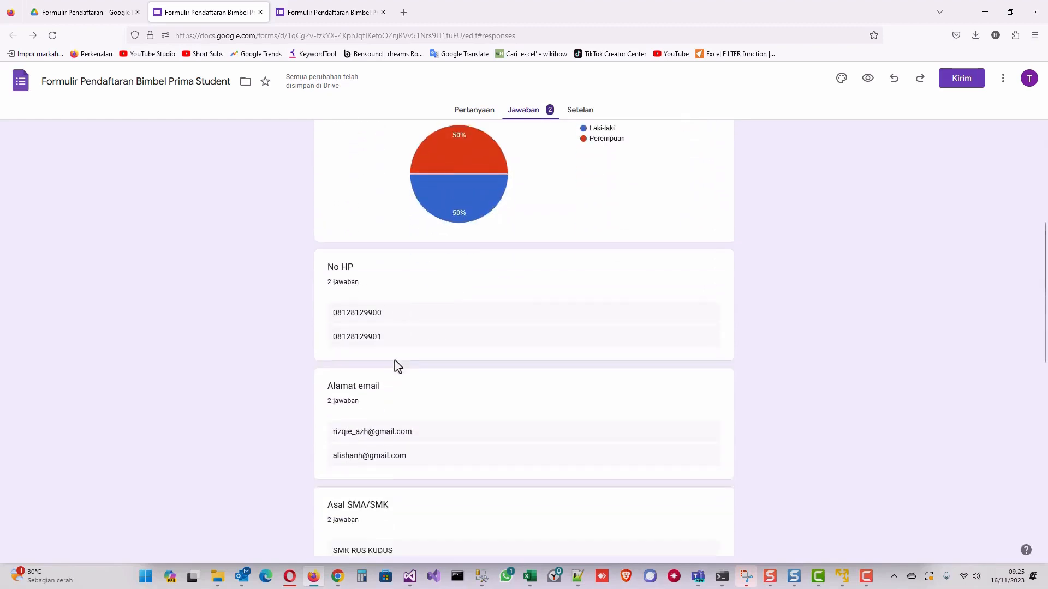
scroll(385, 339, "down", 2)
scroll(462, 369, "down", 8)
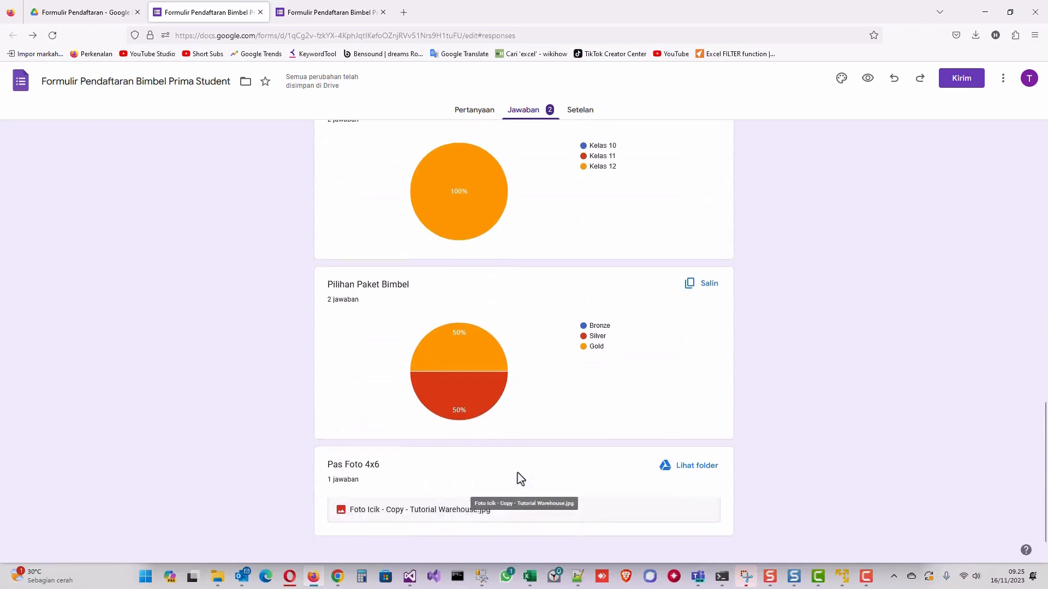
scroll(512, 469, "up", 6)
scroll(475, 300, "up", 10)
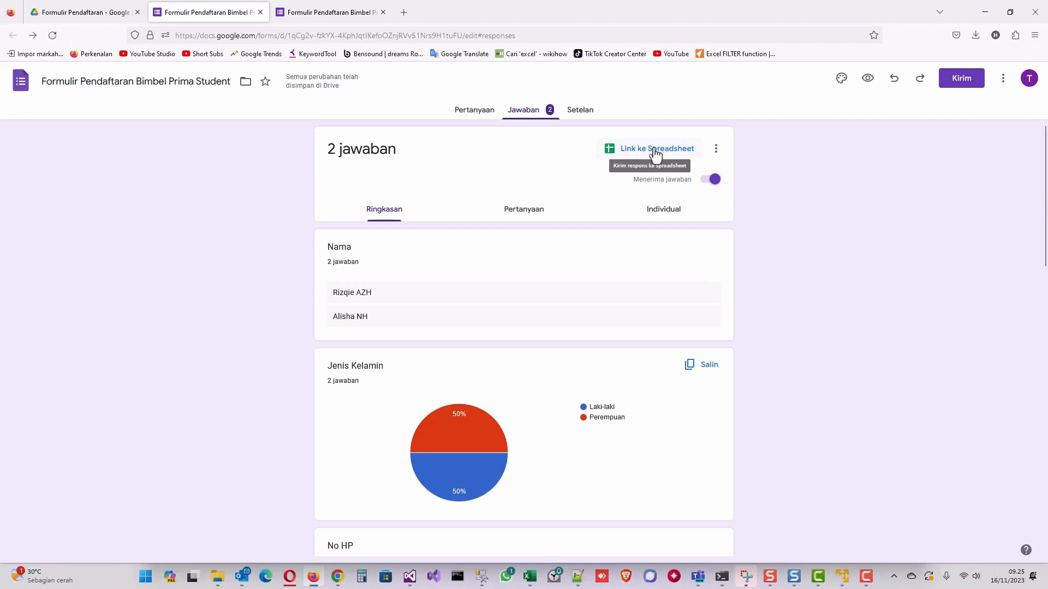
Link the responses to a new spreadsheet via Buat spreadsheet baru and open it in Sheets.
left_click(656, 155)
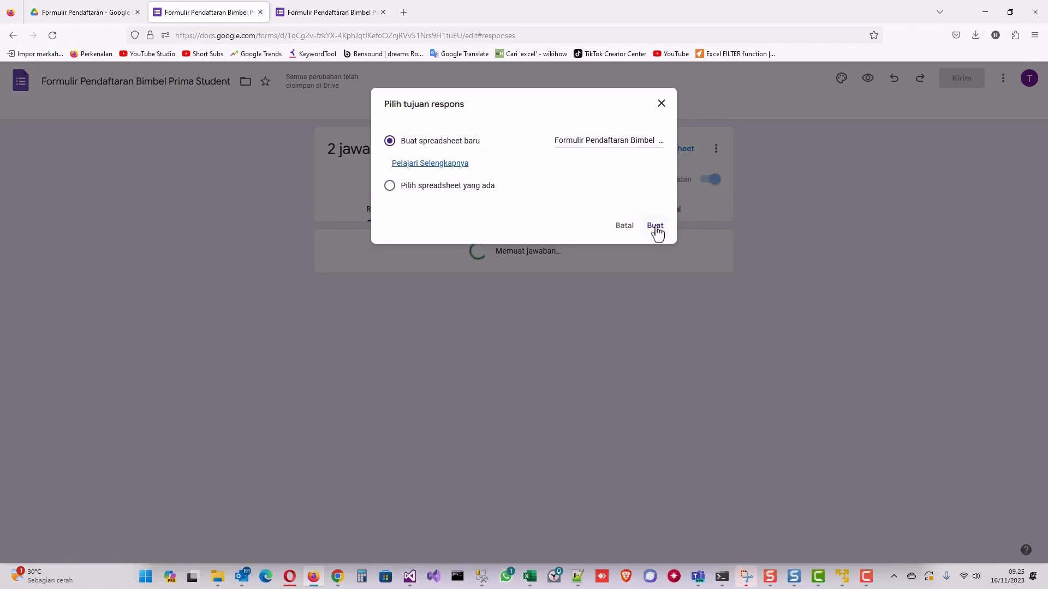
left_click(655, 227)
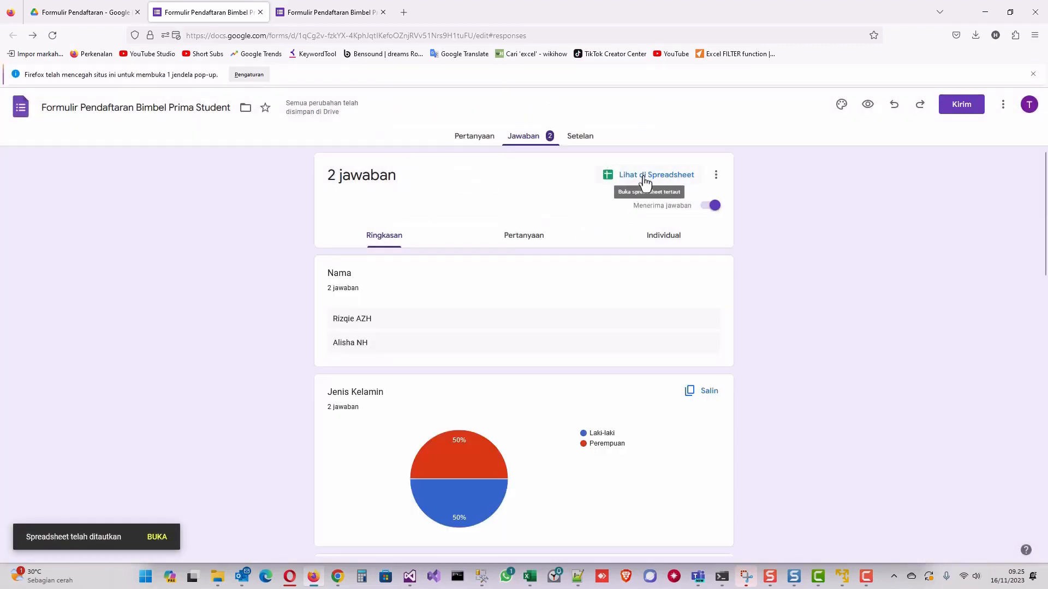
left_click(654, 177)
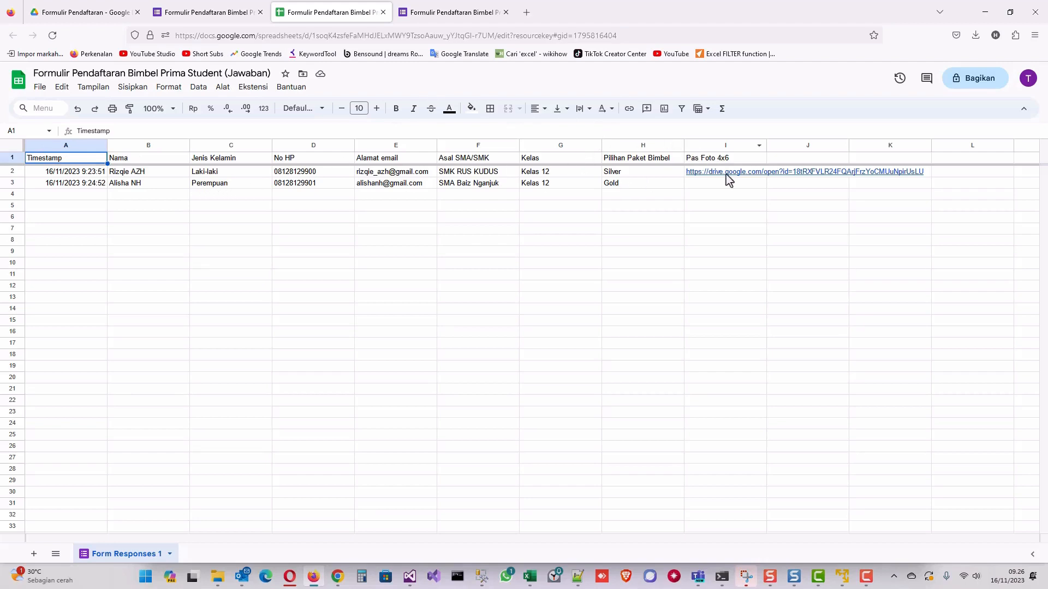
Download the sheet as Formulir Pendaftaran Bimbel Prima Student (Jawaban).xlsx and open it from Firefox downloads.
mouse_move(729, 177)
left_click(41, 89)
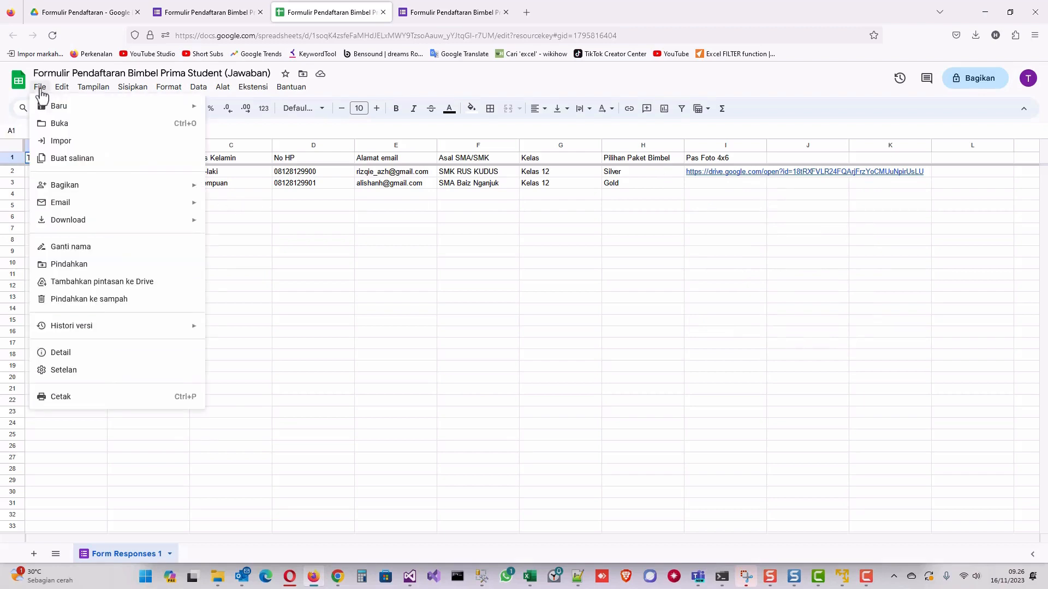
mouse_move(96, 224)
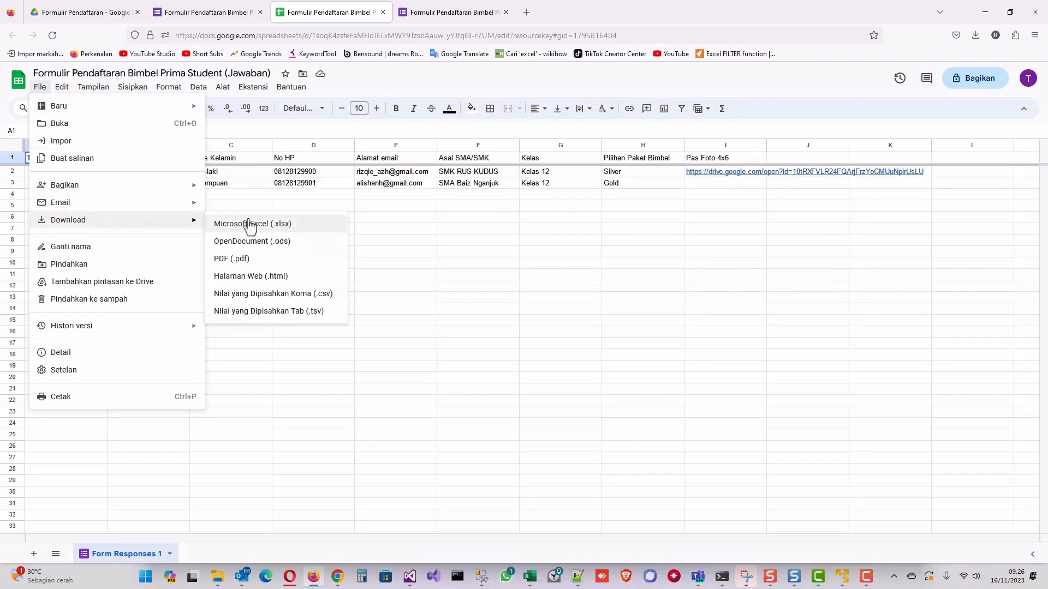
left_click(269, 226)
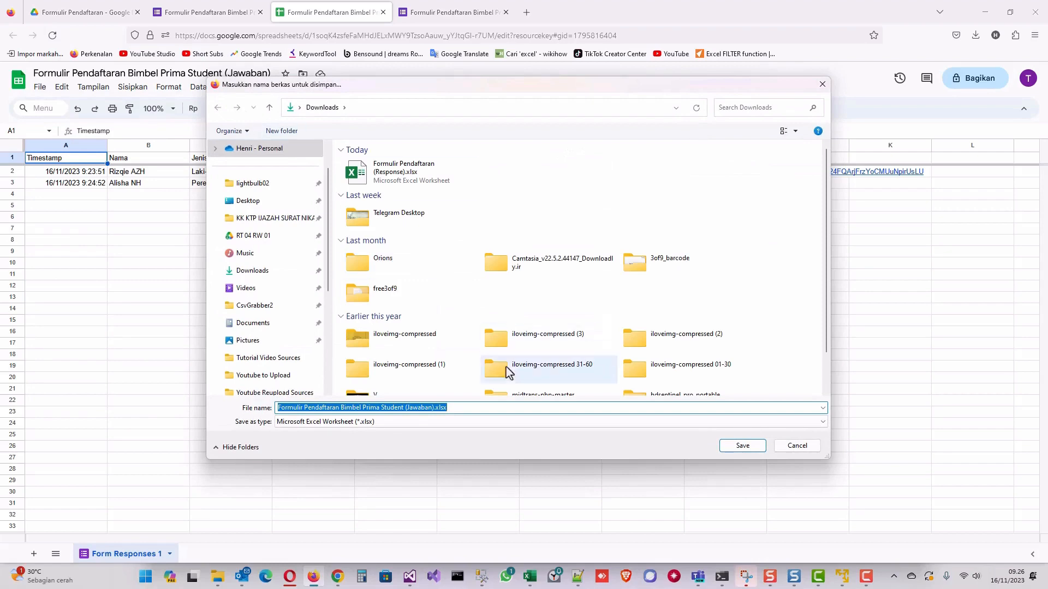
left_click(743, 446)
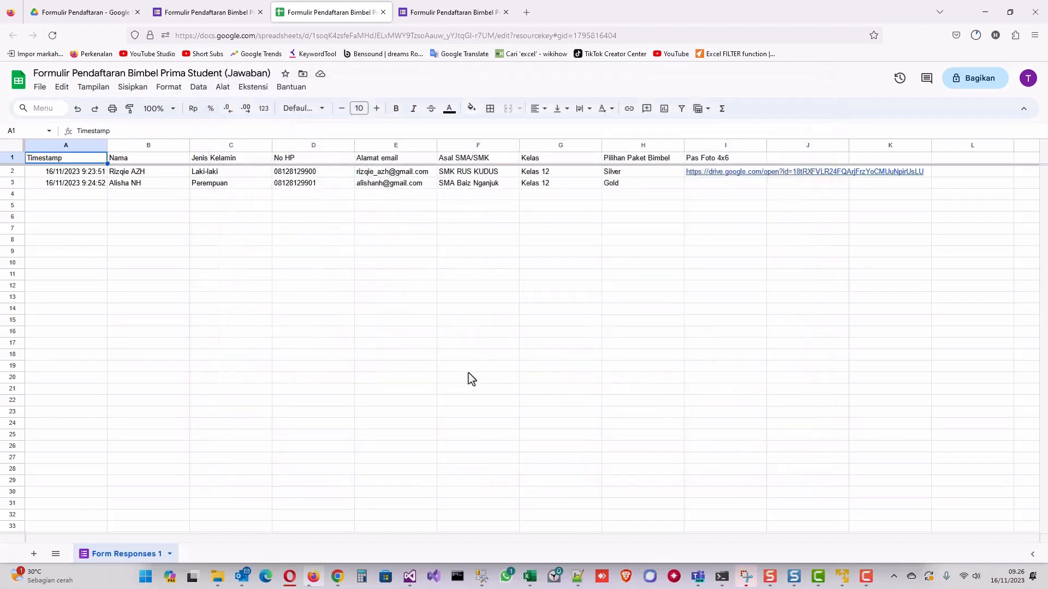
left_click(976, 36)
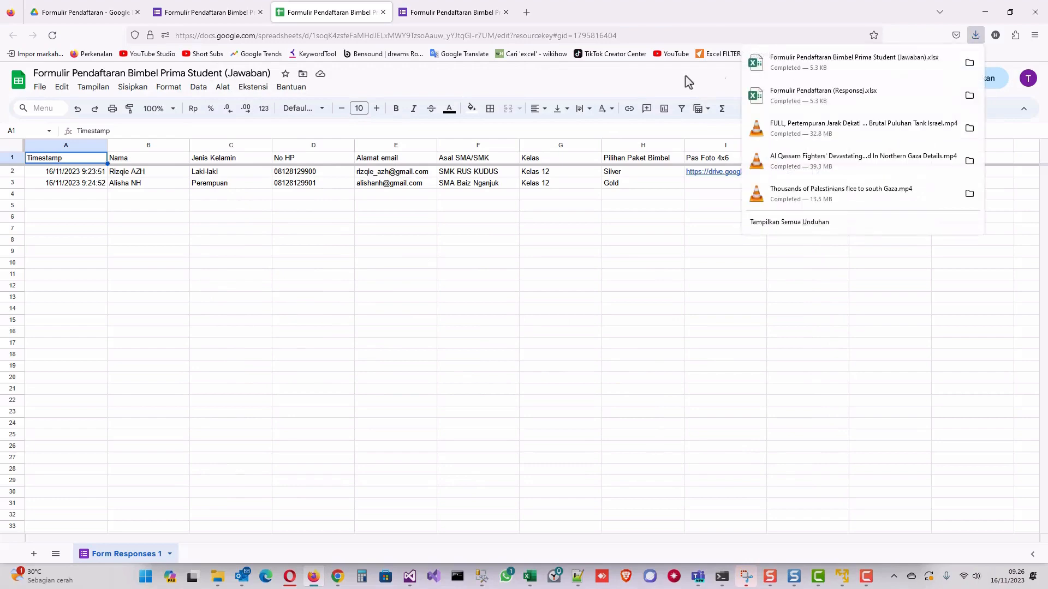
left_click(807, 60)
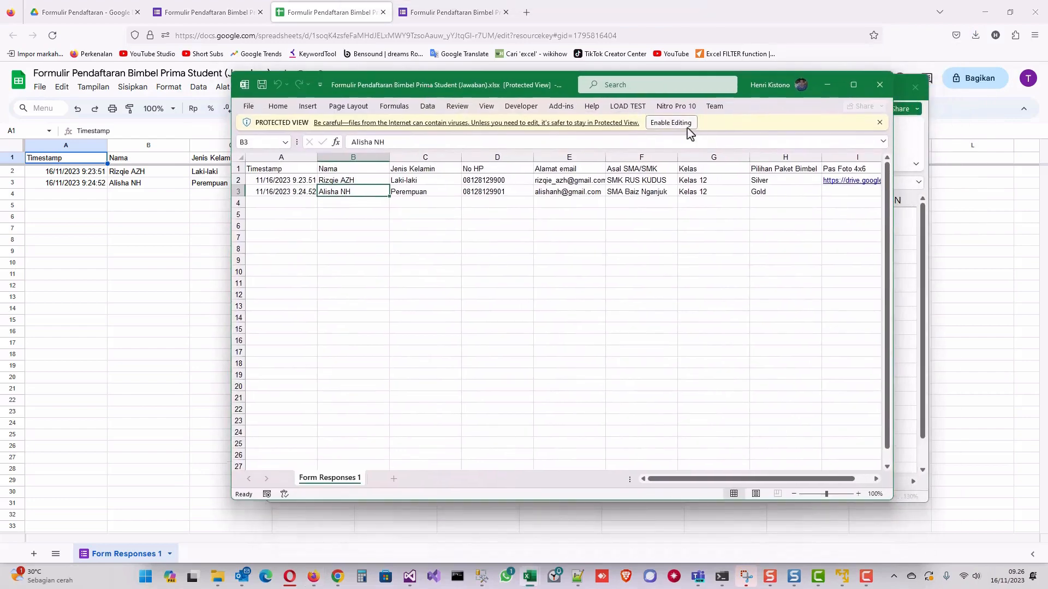
Enable editing of the exported workbook in Excel, then return to the Google Sheets response sheet.
left_click(682, 126)
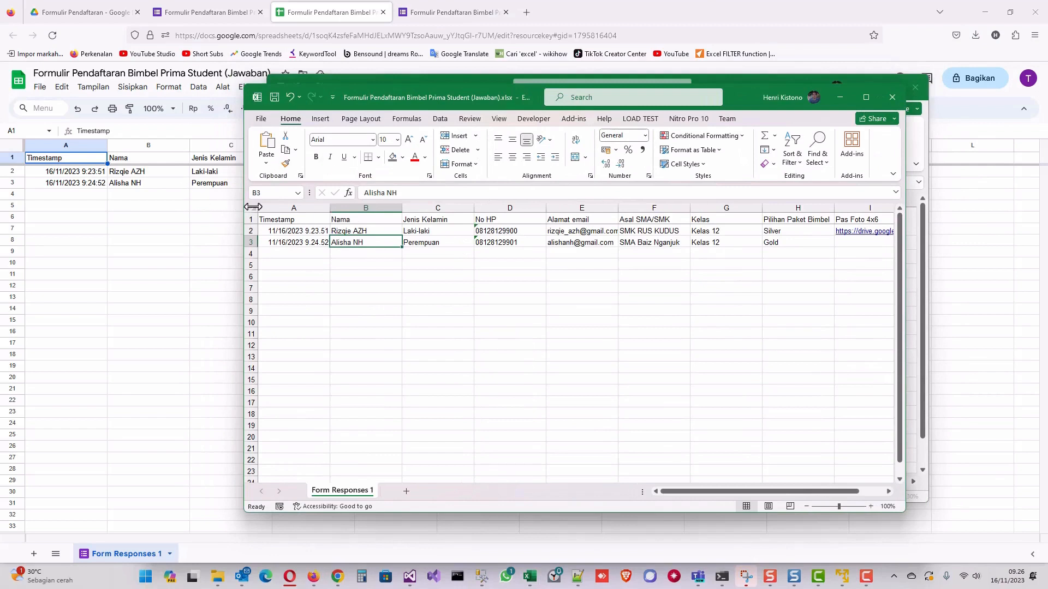
left_click(218, 197)
left_click(245, 174)
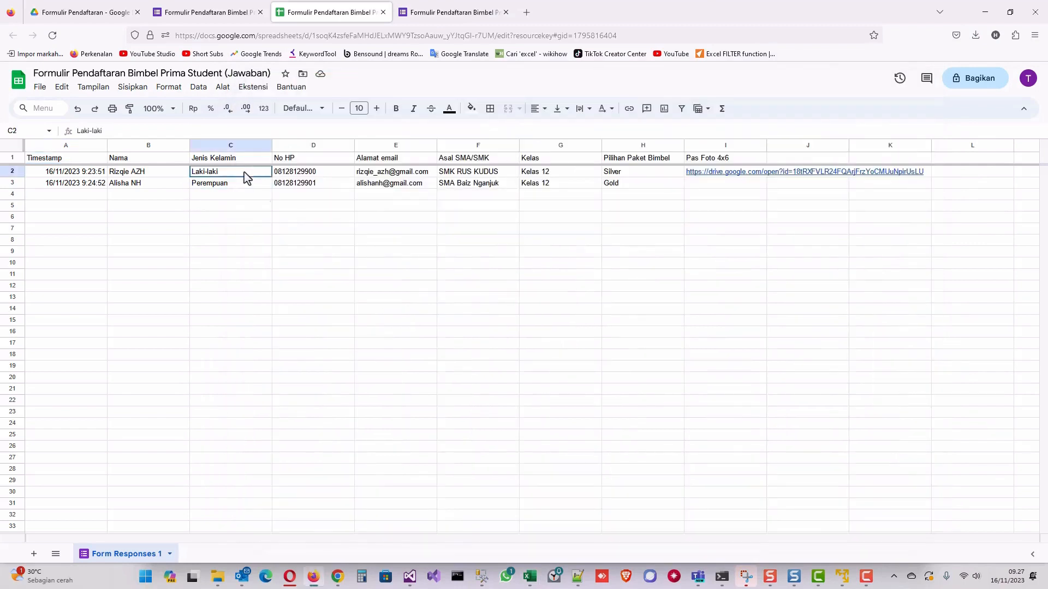
Find the uploaded 20 KB photo in Drive's Pas Foto 4x6 (File responses) folder, then return to the form's responses.
left_click(106, 13)
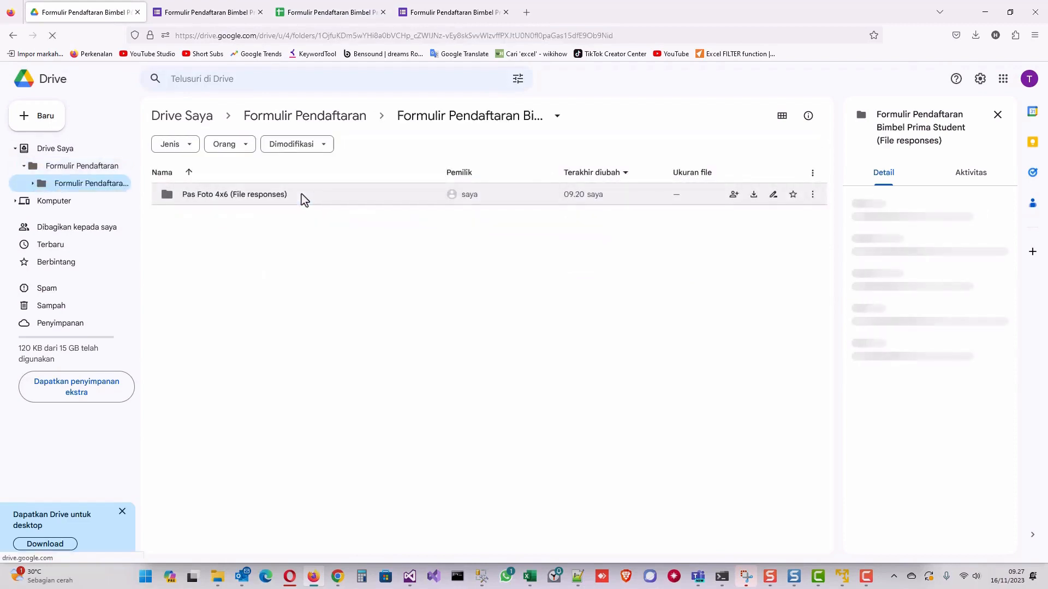
left_click(218, 196)
double_click(218, 197)
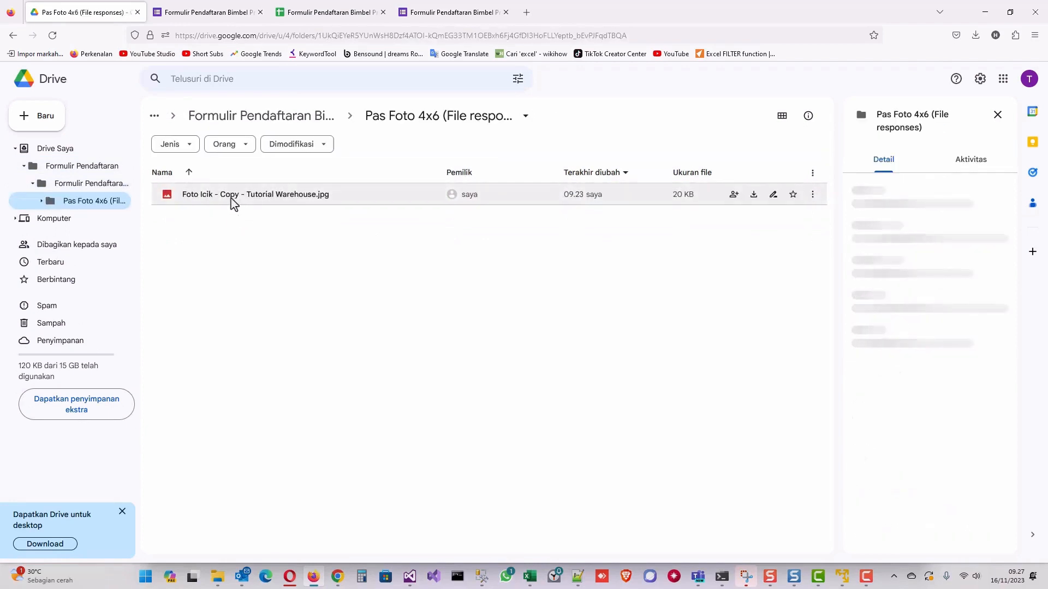
left_click(229, 14)
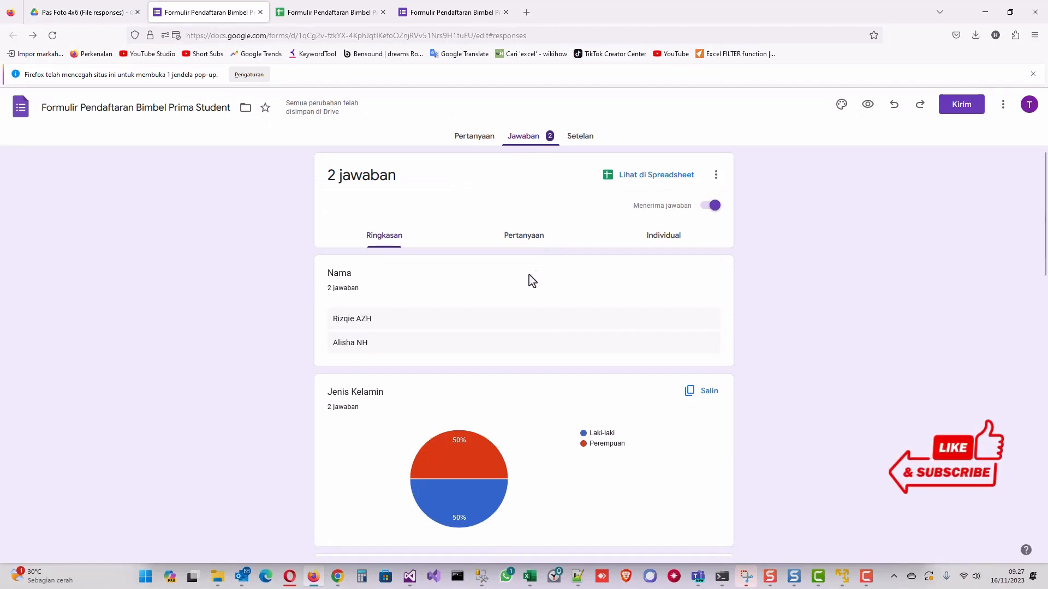
Show the Pertanyaan page with the Nama, Jenis Kelamin, No HP and Alamat email fields.
left_click(475, 140)
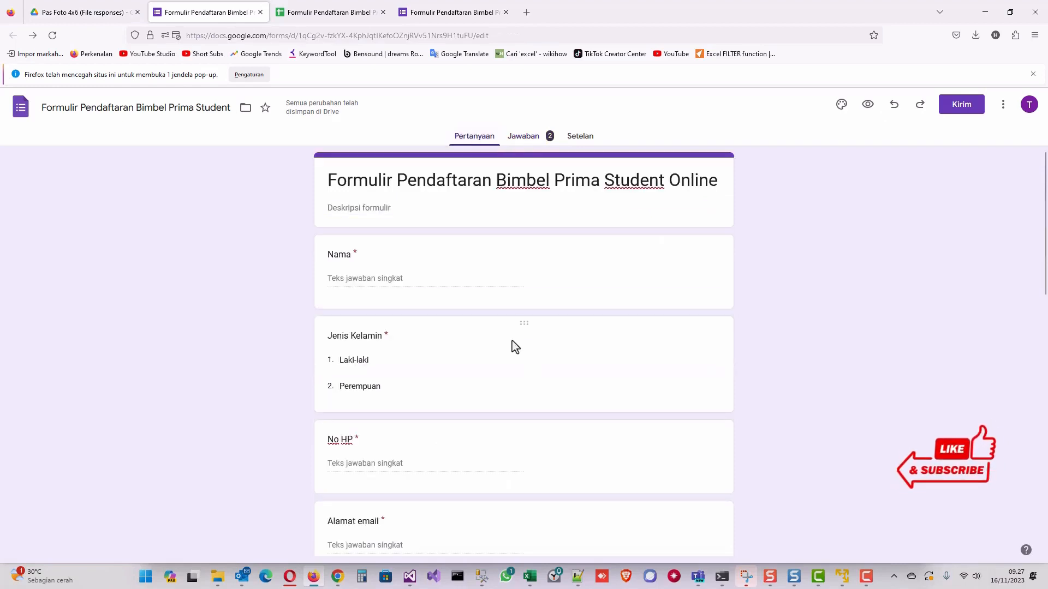